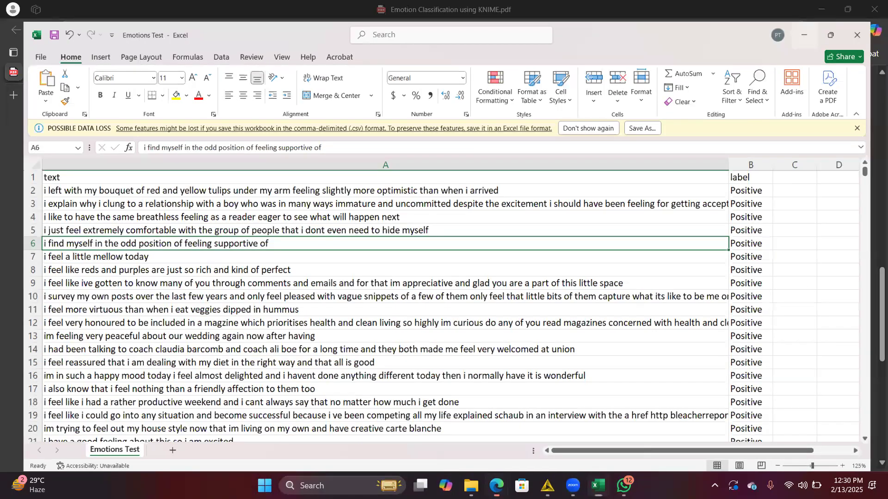
Switch to the TANP Emotions classification workflow in KNIME and view the output table of the train dataset's CSV Reader.
{"action": "mouse_move", "coordinate": [547, 485]}
{"action": "left_click", "coordinate": [424, 437]}
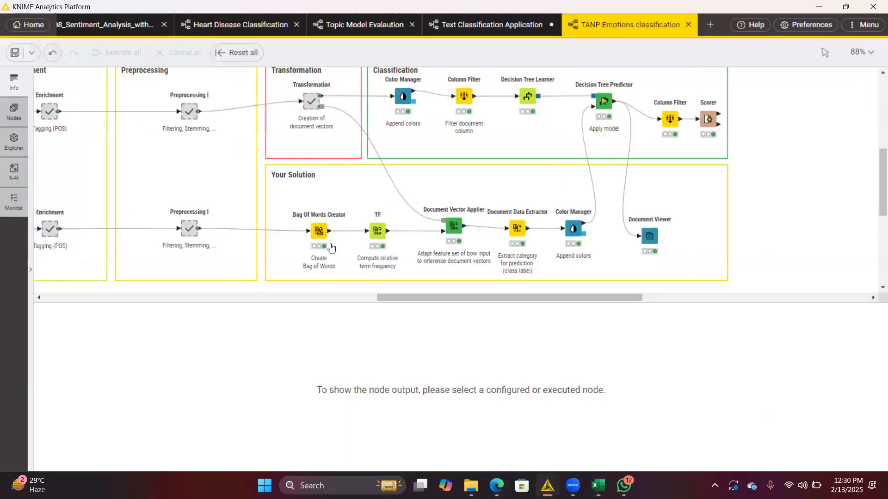
{"action": "scroll", "coordinate": [331, 249], "scroll_direction": "left", "scroll_amount": 10}
{"action": "scroll", "coordinate": [287, 212], "scroll_direction": "left", "scroll_amount": 1}
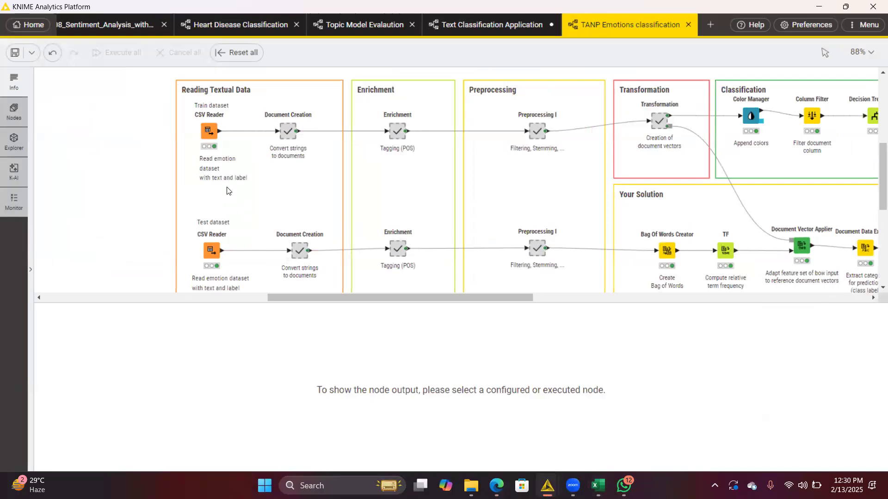
{"action": "left_click", "coordinate": [207, 129]}
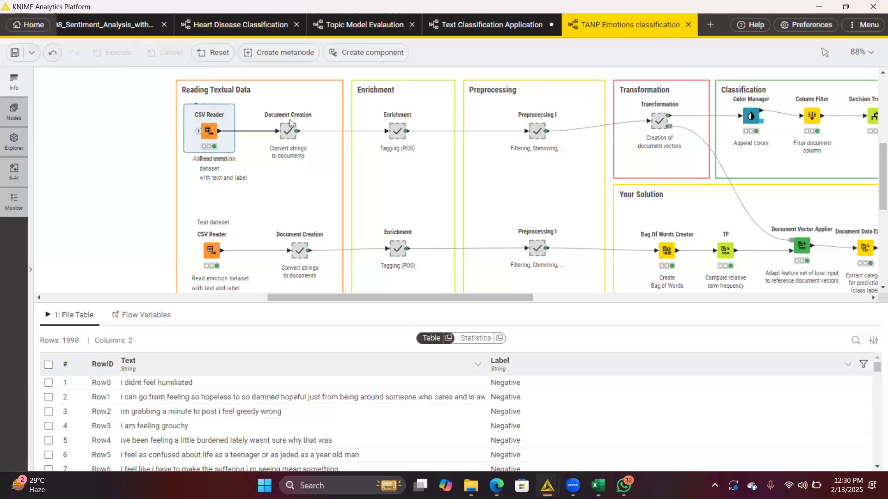
Examine the train branch's Document Creation output and the nodes inside its metanode, and return to the main workflow.
{"action": "left_click", "coordinate": [286, 142]}
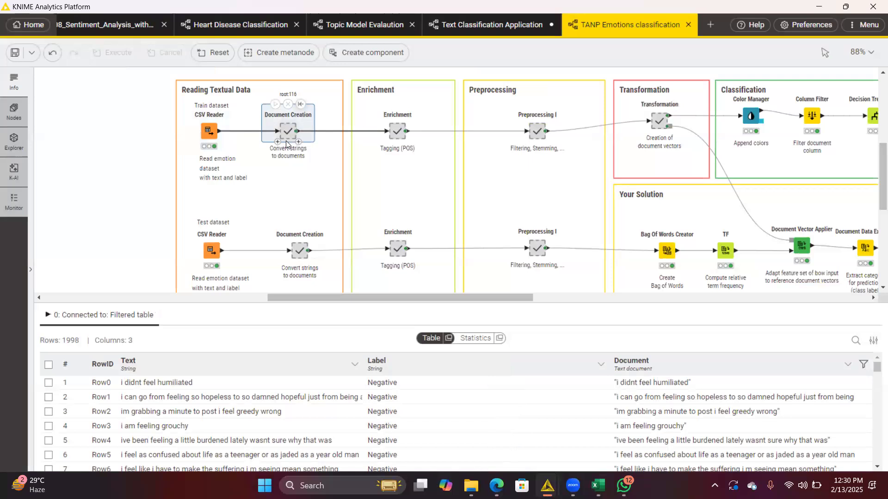
{"action": "right_click", "coordinate": [287, 135]}
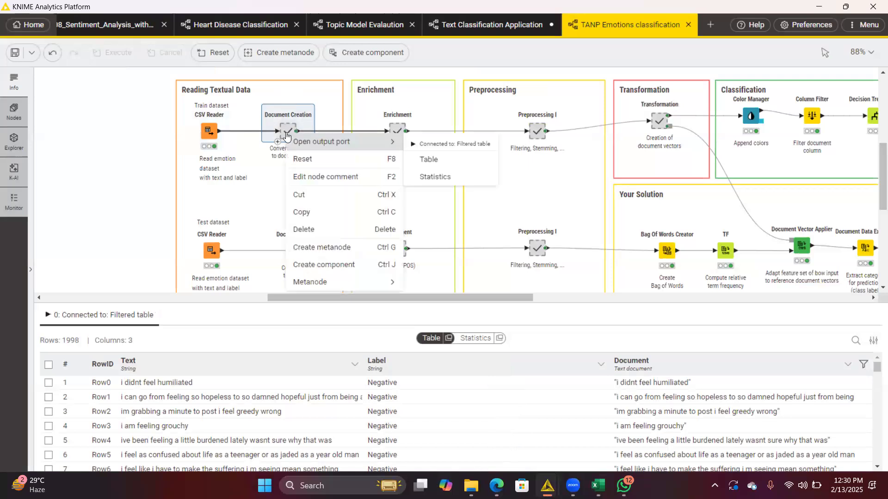
{"action": "mouse_move", "coordinate": [362, 283]}
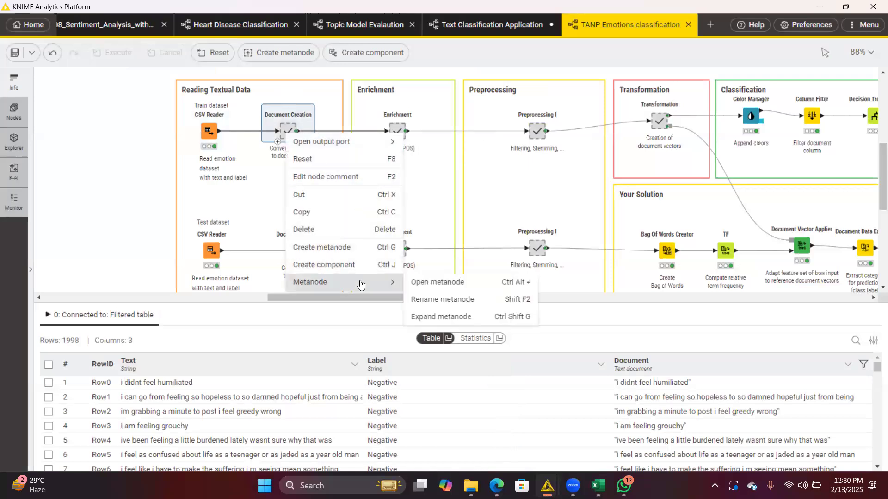
{"action": "left_click", "coordinate": [434, 283]}
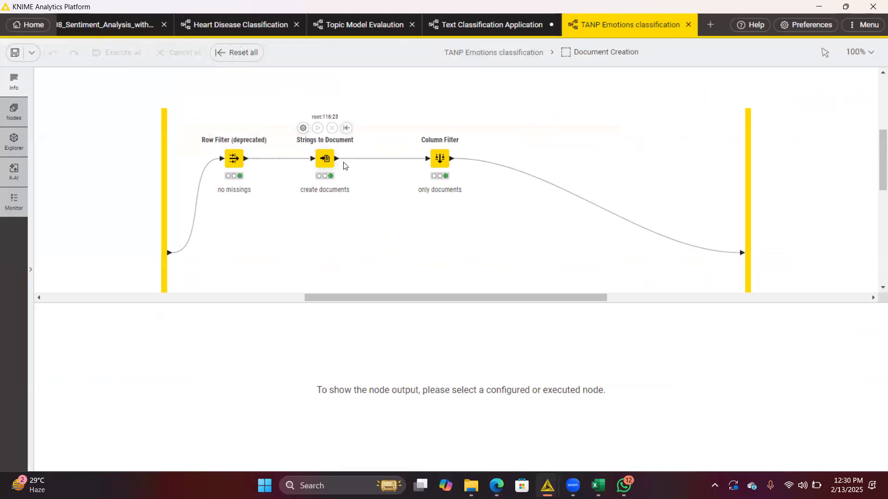
{"action": "left_click", "coordinate": [510, 52]}
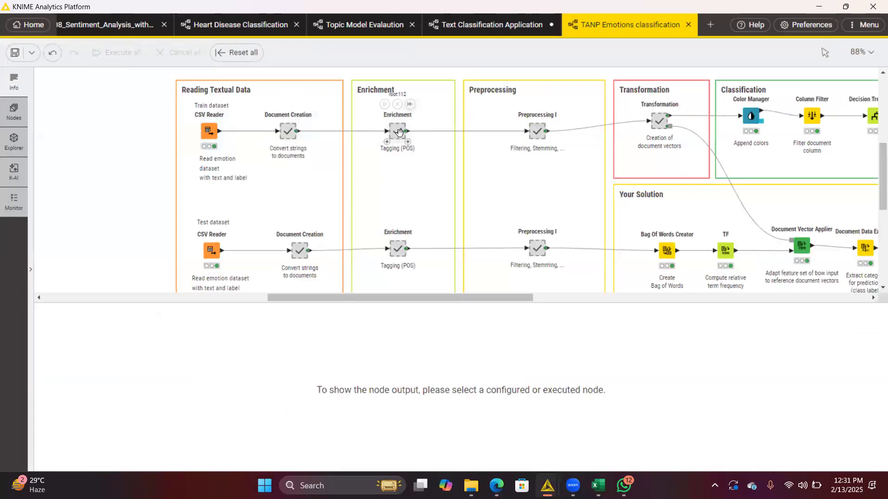
Examine the POS Tagger inside the train branch's Enrichment metanode and return to the main workflow.
{"action": "left_click", "coordinate": [399, 133]}
{"action": "right_click", "coordinate": [399, 132]}
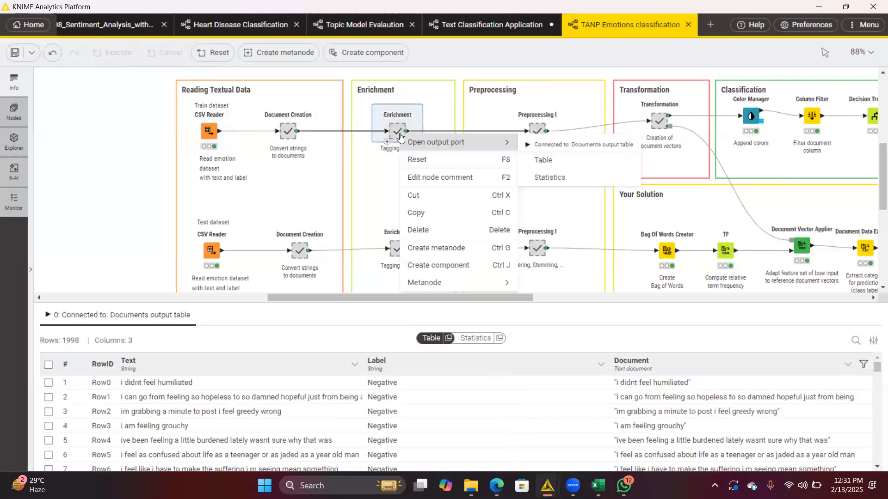
{"action": "mouse_move", "coordinate": [443, 290]}
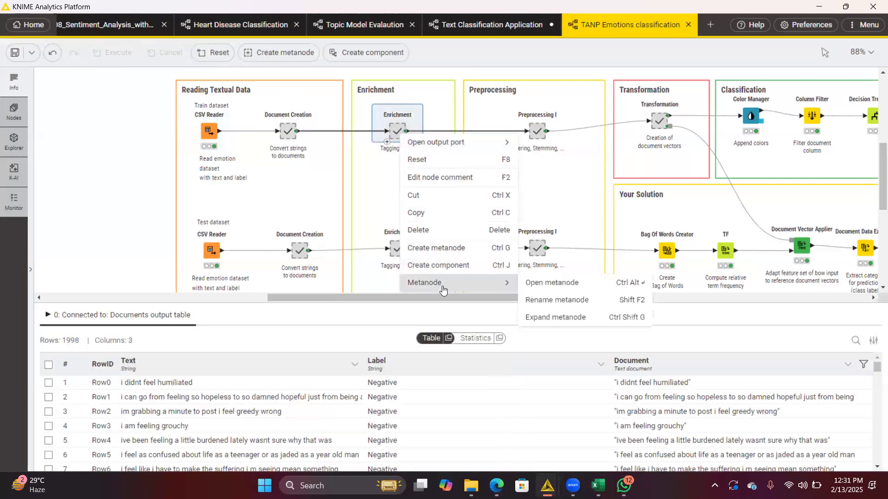
{"action": "left_click", "coordinate": [552, 285]}
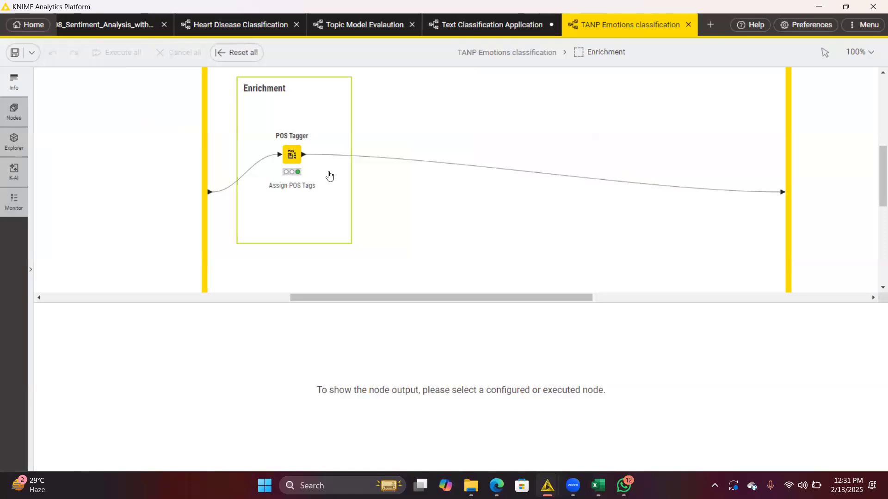
{"action": "left_click", "coordinate": [511, 53]}
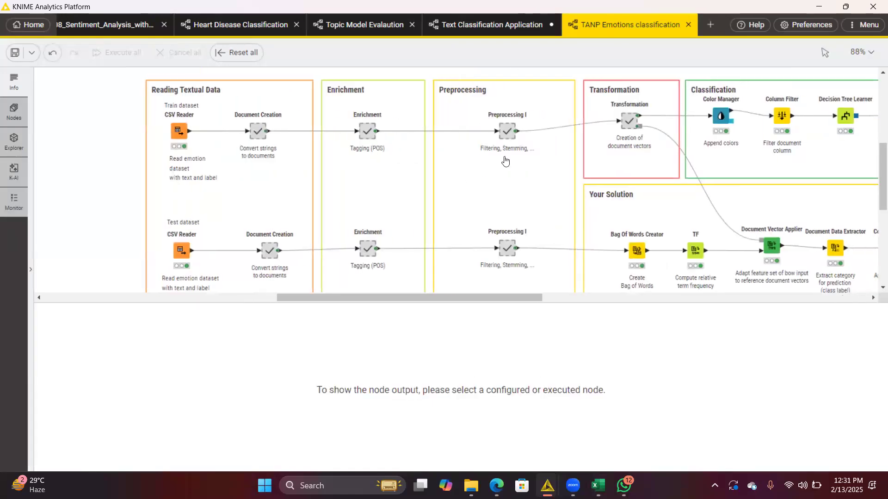
Open the train branch's Preprocessing I metanode and view the Number Filter output in an enlarged output table.
{"action": "left_click", "coordinate": [507, 132]}
{"action": "right_click", "coordinate": [507, 132]}
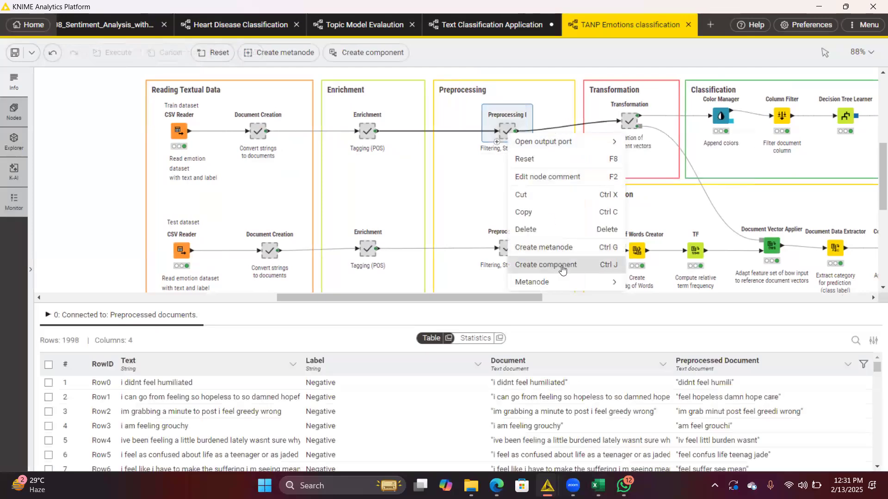
{"action": "mouse_move", "coordinate": [565, 283]}
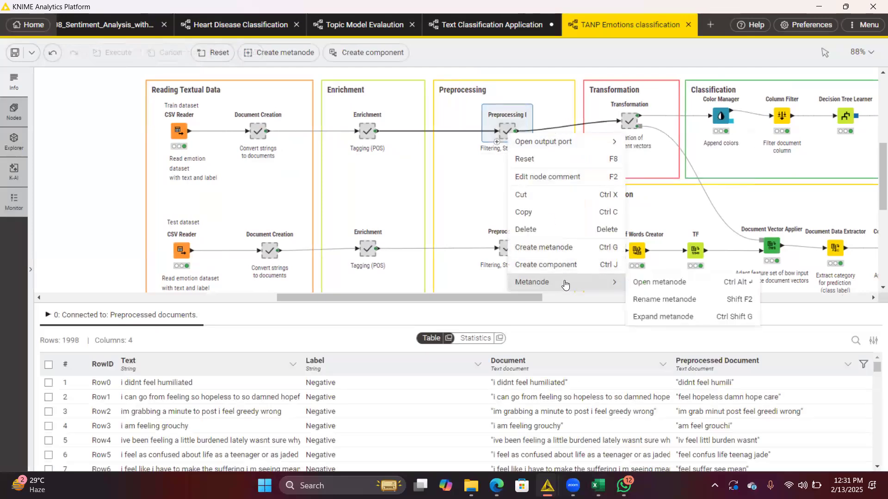
{"action": "left_click", "coordinate": [656, 284]}
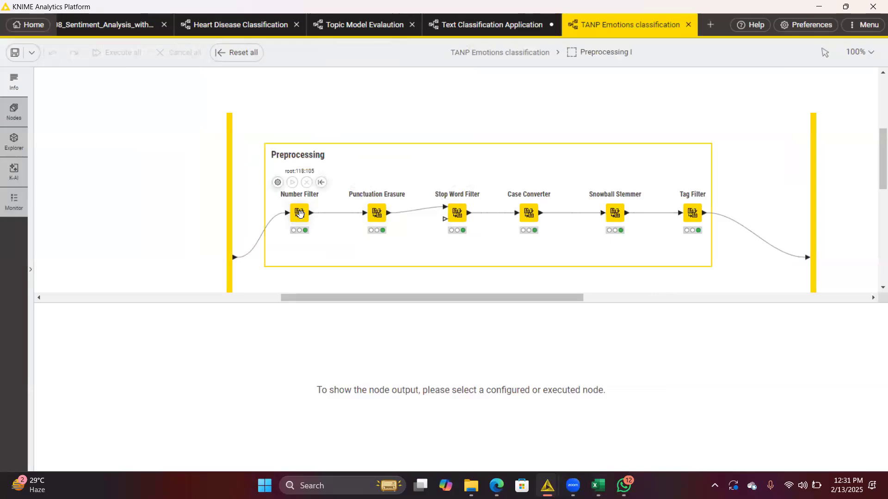
{"action": "left_click", "coordinate": [299, 212]}
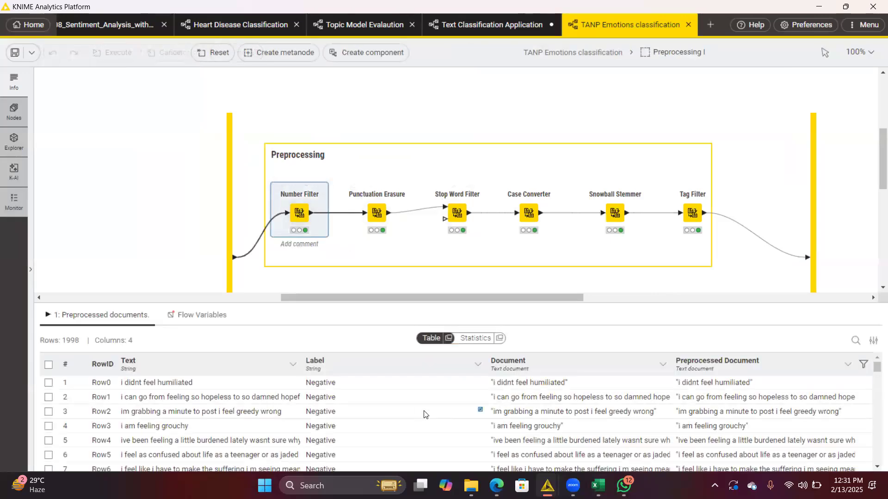
{"action": "left_click_drag", "start_coordinate": [406, 303], "coordinate": [406, 273]}
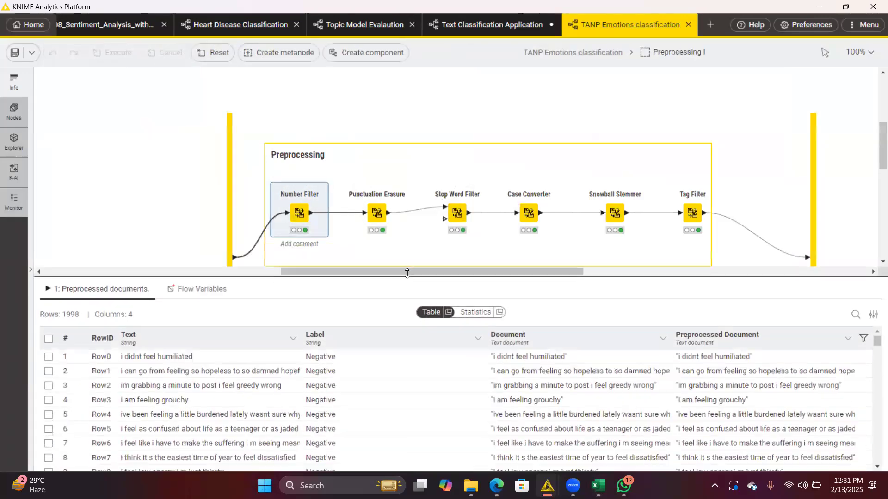
{"action": "scroll", "coordinate": [295, 404], "scroll_direction": "down", "scroll_amount": 1}
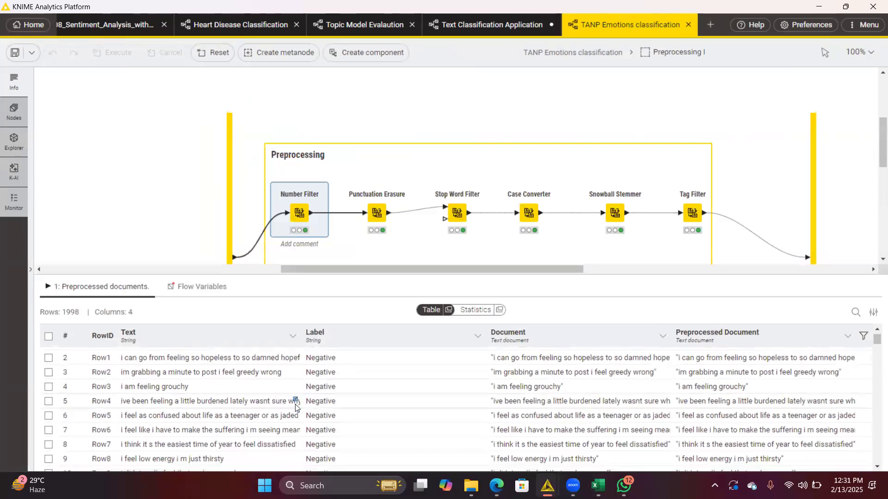
Compare the original text with the preprocessed documents in the Stop Word Filter and Snowball Stemmer outputs.
{"action": "mouse_move", "coordinate": [377, 217]}
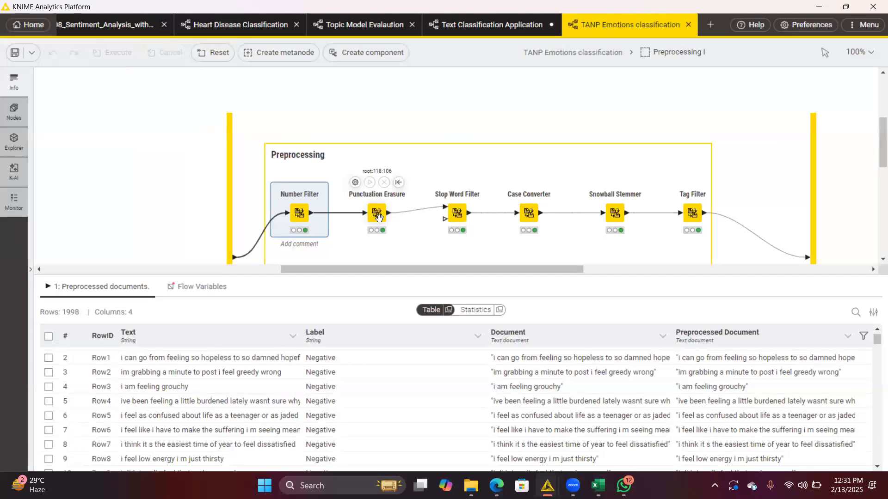
{"action": "left_click", "coordinate": [453, 213]}
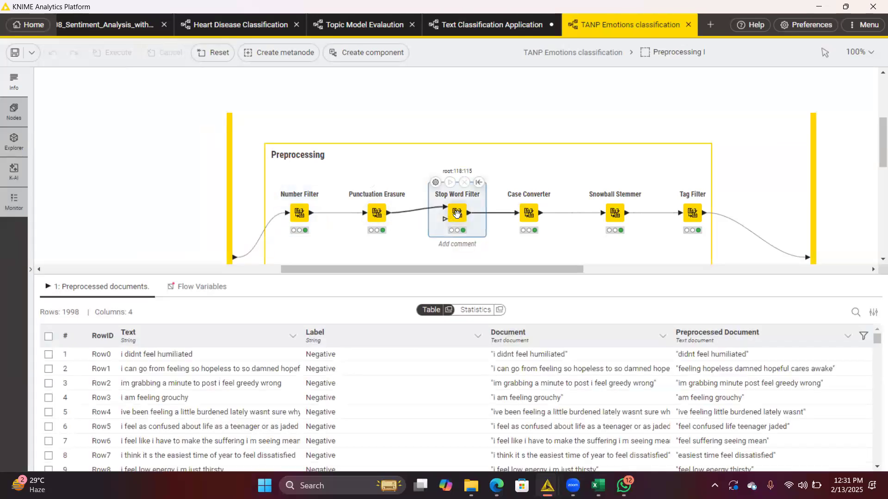
{"action": "mouse_move", "coordinate": [529, 213]}
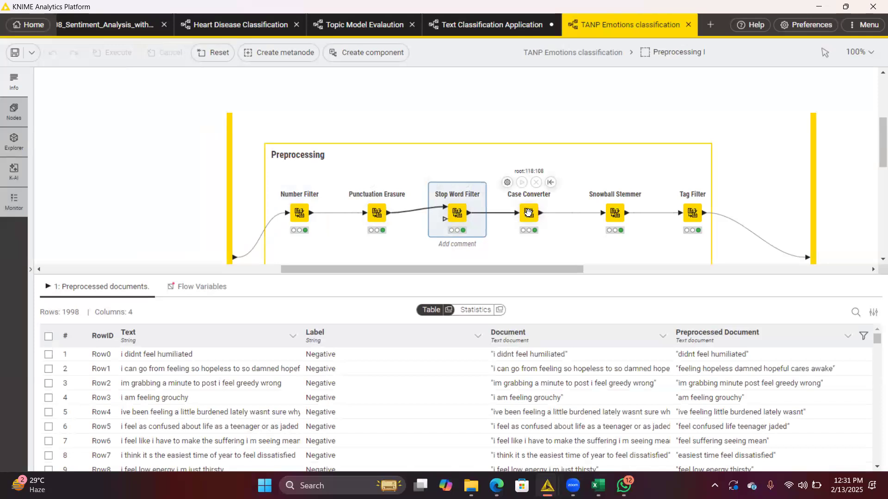
{"action": "left_click", "coordinate": [615, 213]}
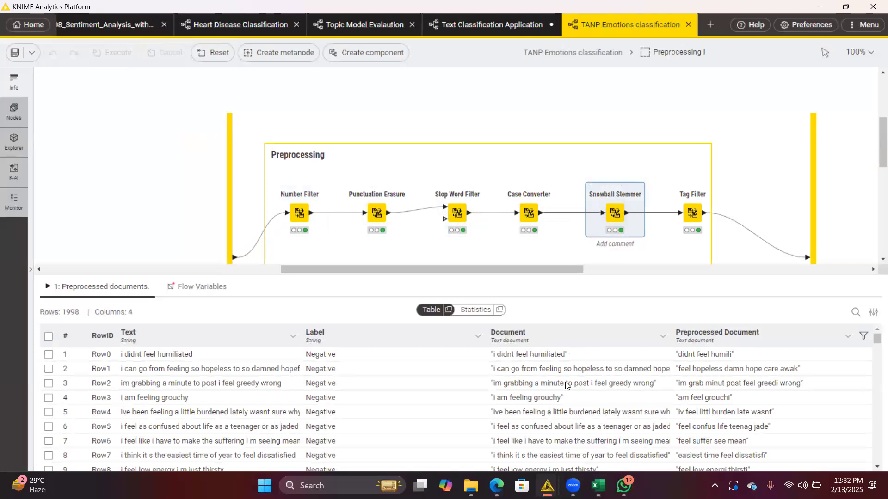
{"action": "scroll", "coordinate": [566, 386], "scroll_direction": "down", "scroll_amount": 1}
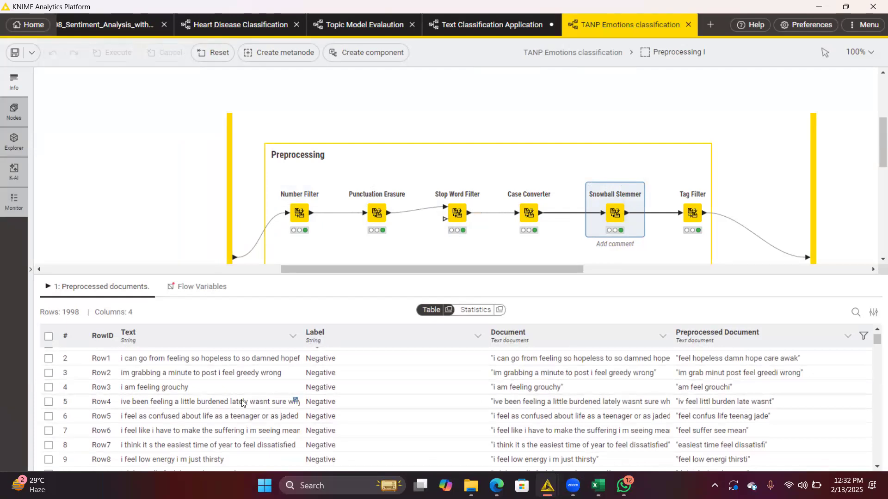
{"action": "left_click", "coordinate": [159, 416]}
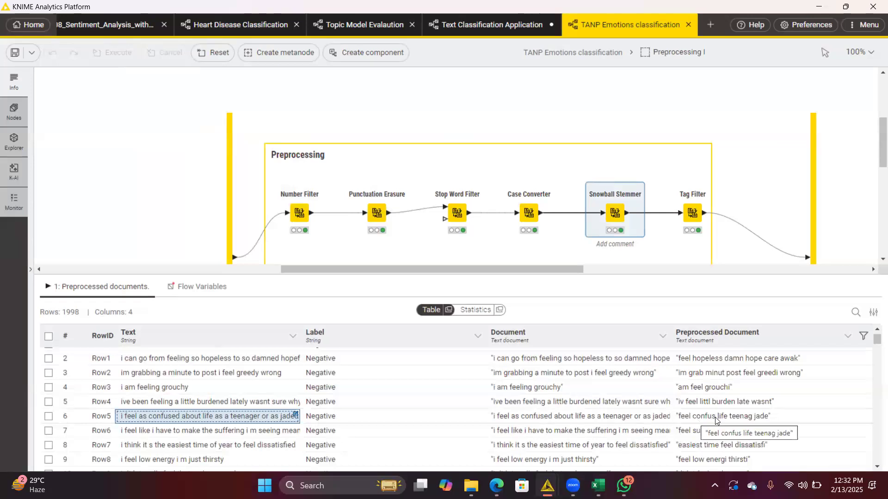
Review the Tag Filter's output and POS tag filter options without changing them, and return to the main workflow.
{"action": "left_click", "coordinate": [687, 218]}
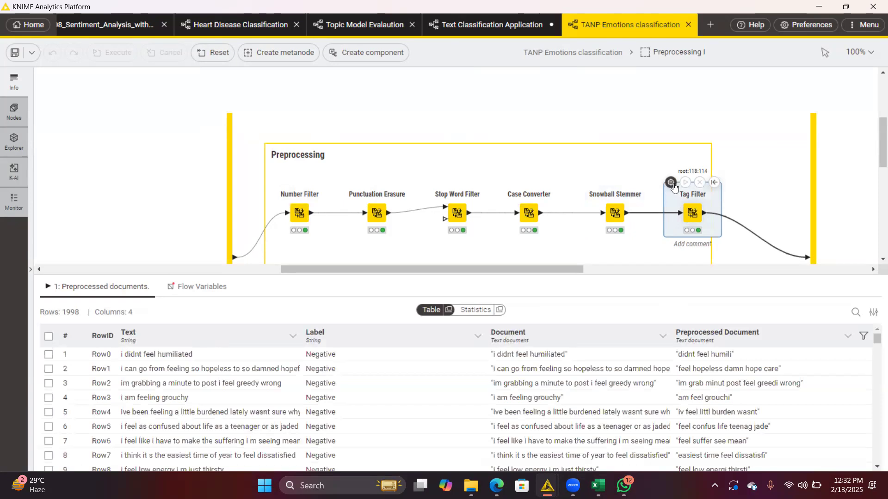
{"action": "double_click", "coordinate": [673, 183]}
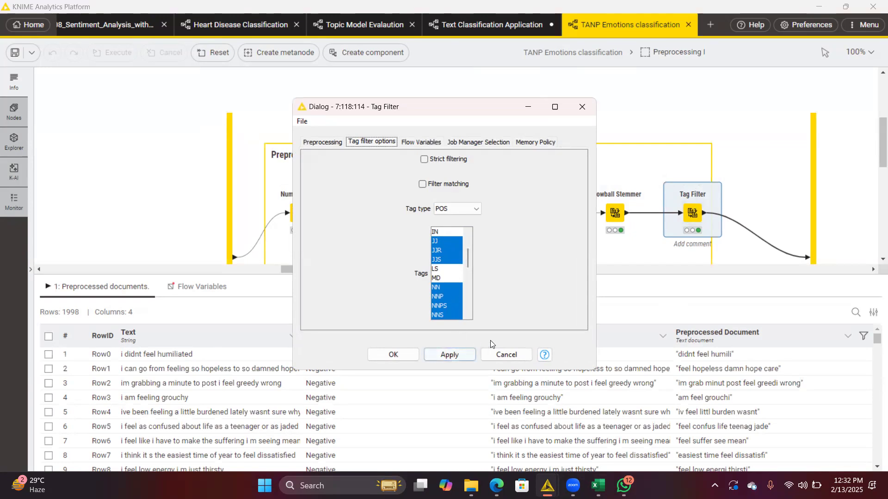
{"action": "left_click", "coordinate": [503, 354]}
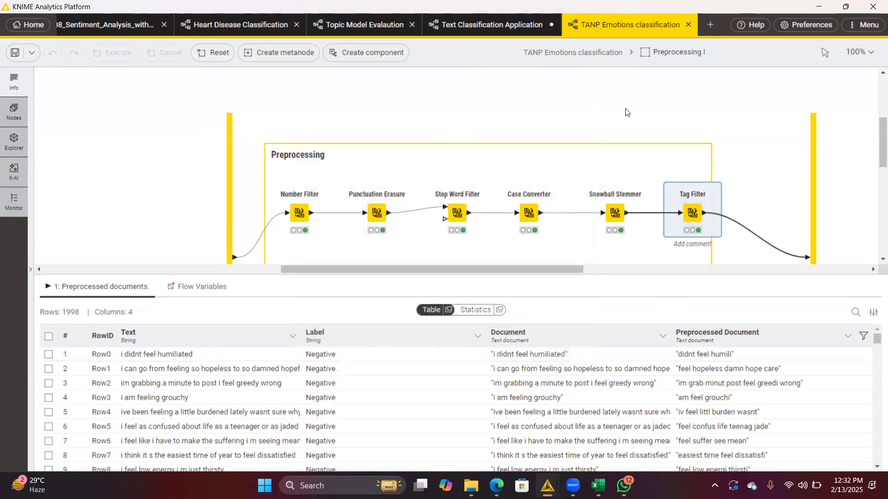
{"action": "left_click", "coordinate": [612, 54]}
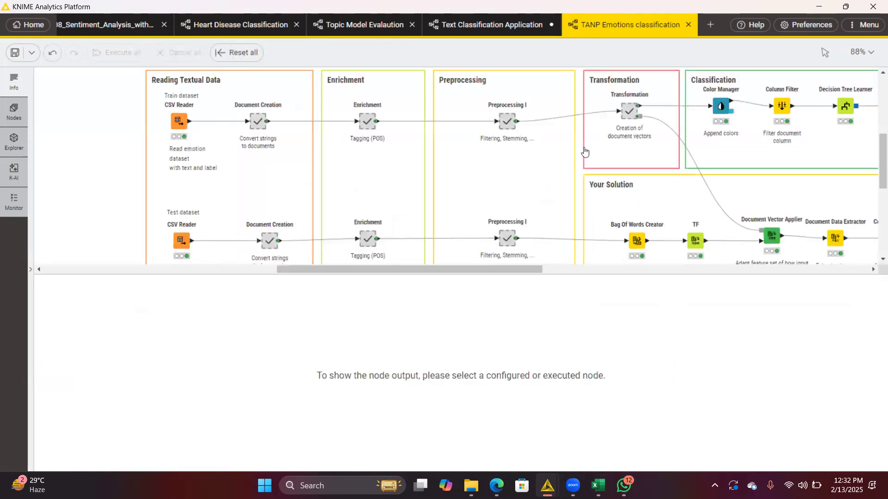
Open the Transformation metanode, view the Bag Of Words Creator and TF outputs, and return to the main workflow.
{"action": "scroll", "coordinate": [611, 148], "scroll_direction": "right", "scroll_amount": 2}
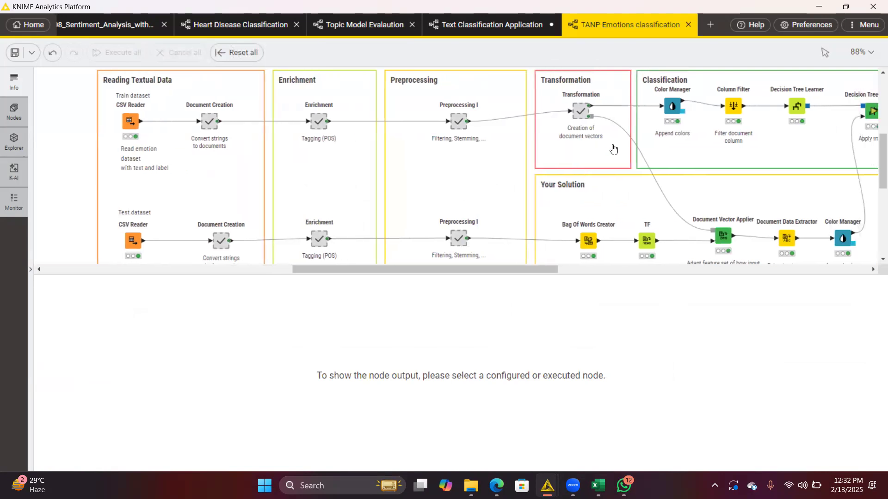
{"action": "right_click", "coordinate": [578, 115]}
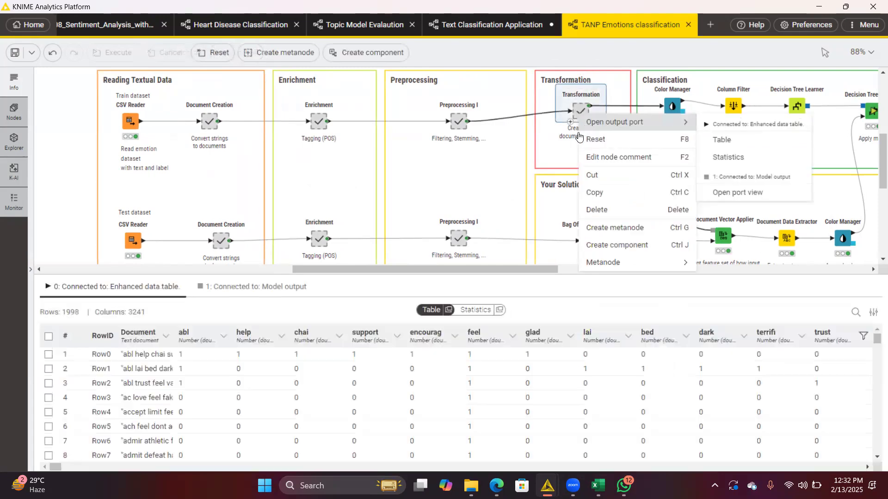
{"action": "mouse_move", "coordinate": [637, 271]}
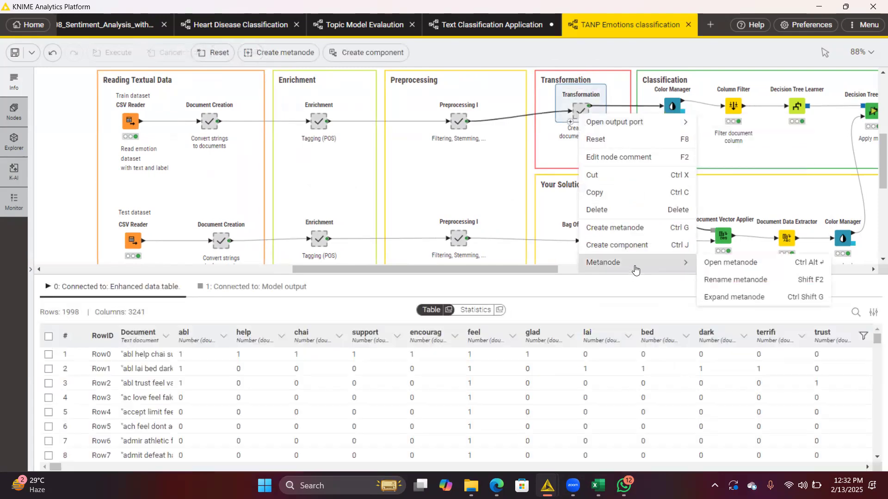
{"action": "left_click", "coordinate": [720, 262]}
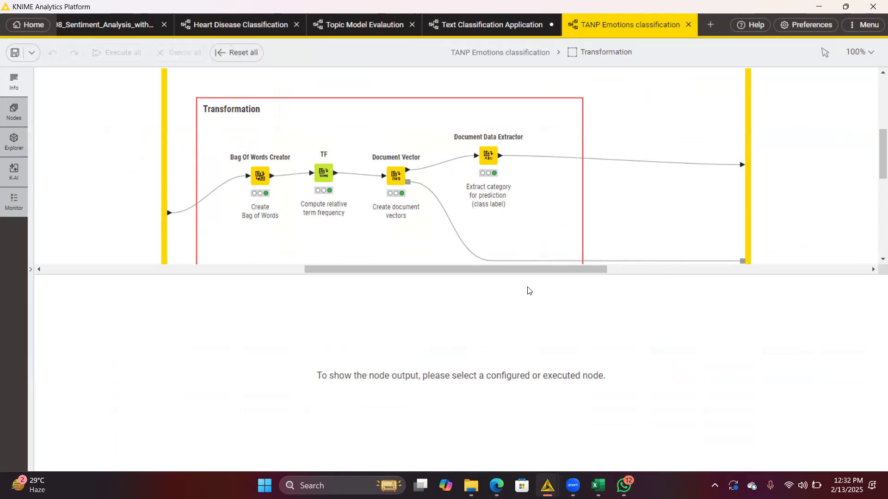
{"action": "left_click", "coordinate": [259, 176]}
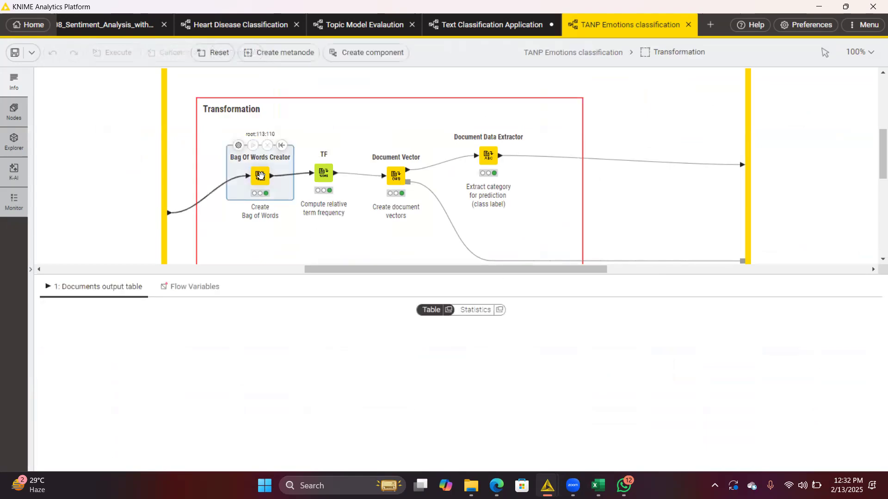
{"action": "left_click", "coordinate": [325, 183]}
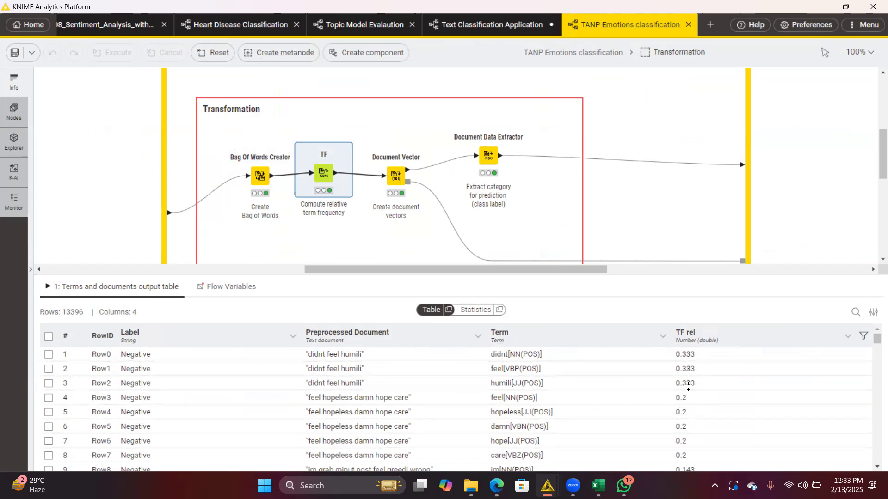
{"action": "left_click", "coordinate": [574, 55]}
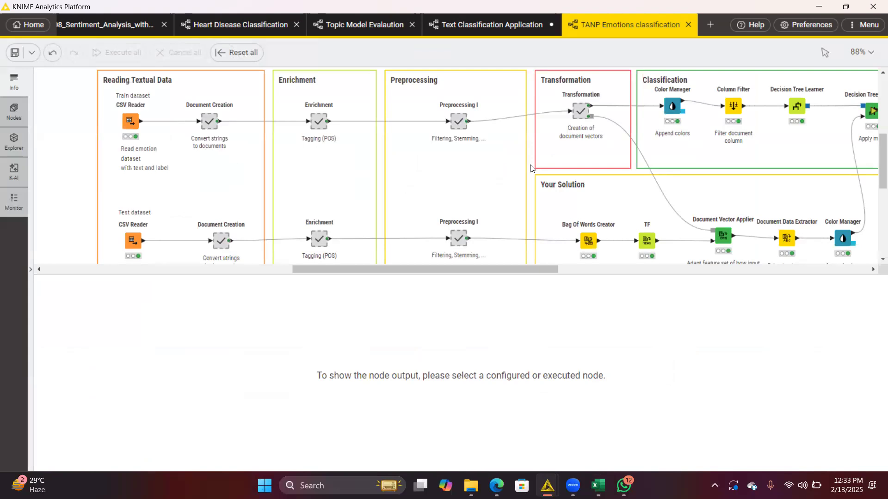
Open the Decision Tree Learner's decision tree view from the Classification section and maximize its window.
{"action": "scroll", "coordinate": [531, 169], "scroll_direction": "right", "scroll_amount": 1}
{"action": "scroll", "coordinate": [531, 169], "scroll_direction": "down", "scroll_amount": 1}
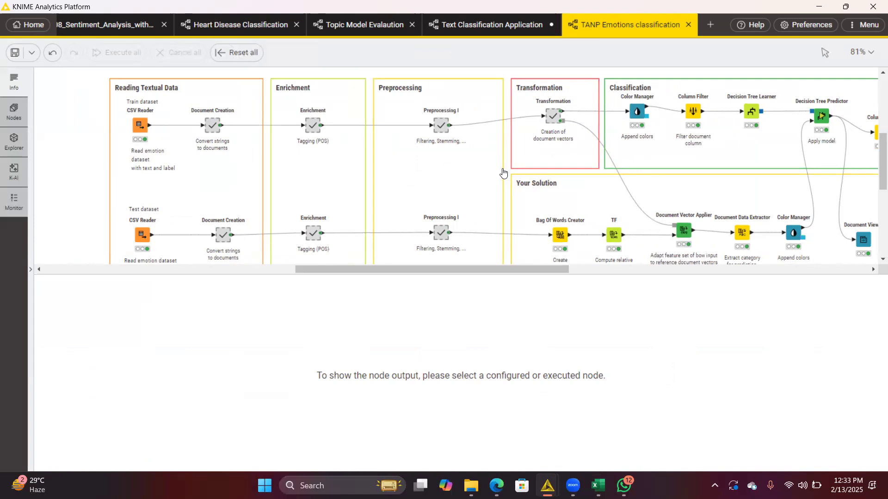
{"action": "scroll", "coordinate": [504, 173], "scroll_direction": "right", "scroll_amount": 2}
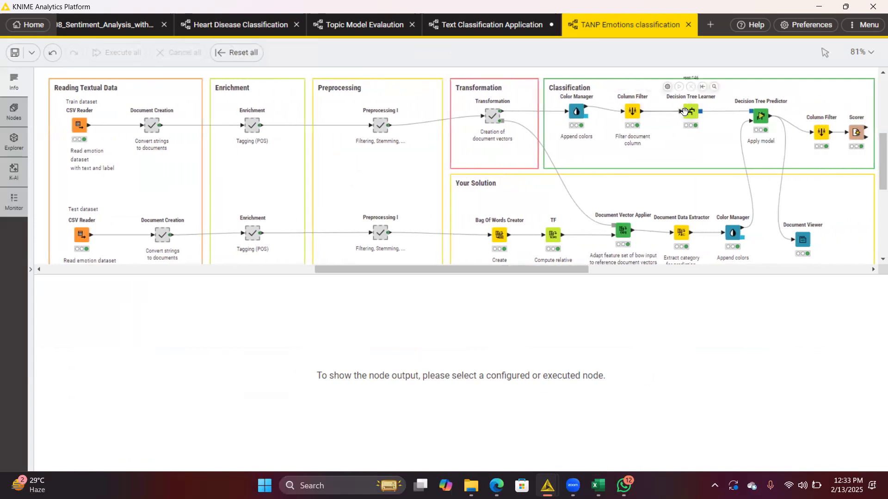
{"action": "scroll", "coordinate": [690, 107], "scroll_direction": "up", "scroll_amount": 10}
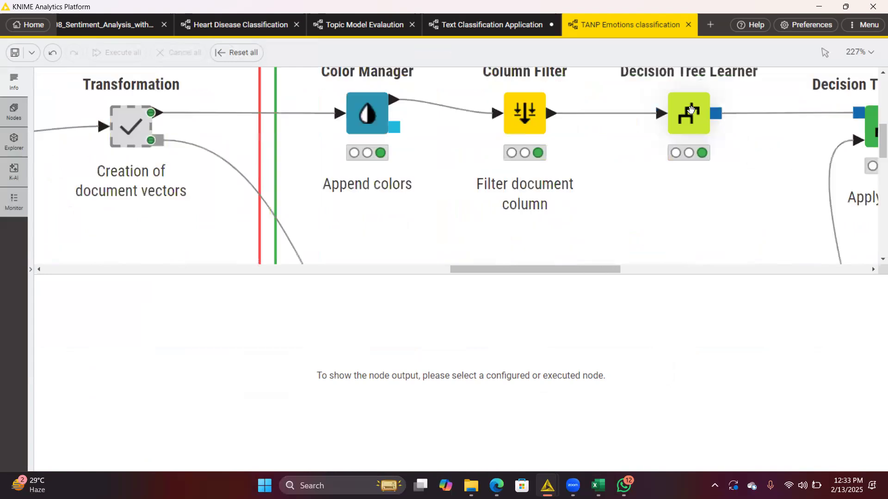
{"action": "scroll", "coordinate": [691, 109], "scroll_direction": "up", "scroll_amount": 1}
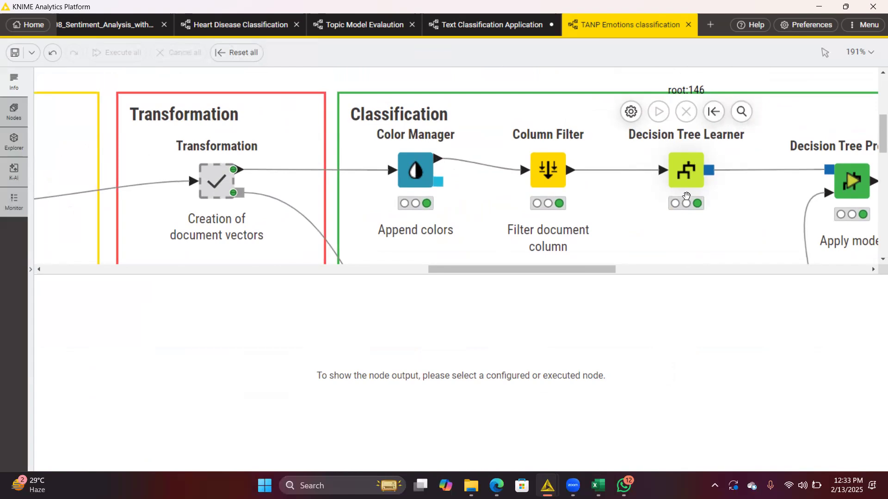
{"action": "left_click", "coordinate": [741, 115]}
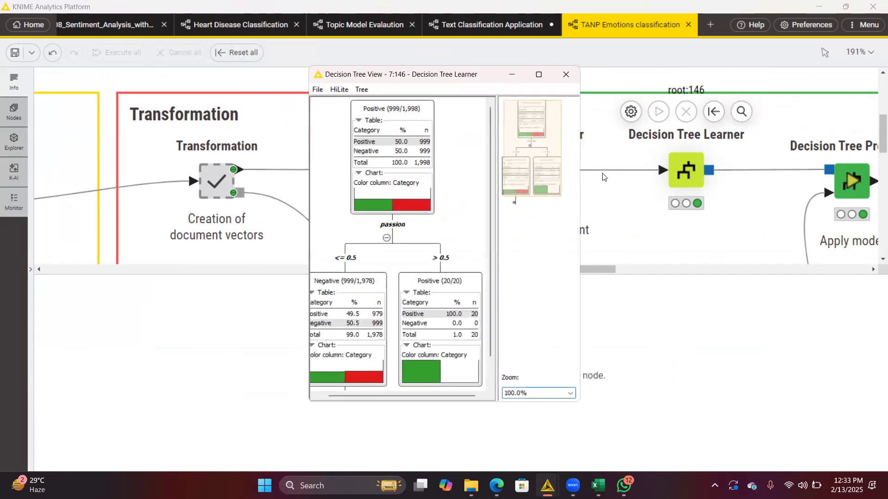
{"action": "left_click", "coordinate": [538, 75]}
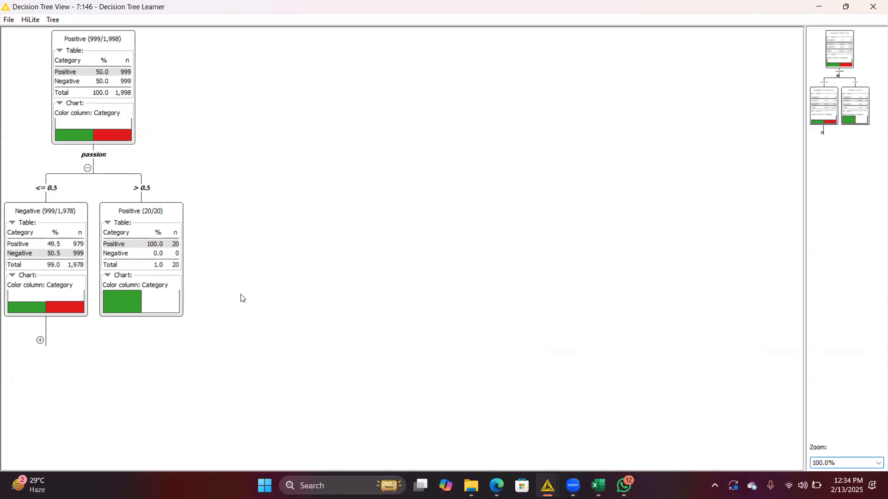
Expand the decision tree's "<= 0.5" branches under the passion and happi splits.
{"action": "left_click", "coordinate": [40, 341]}
{"action": "scroll", "coordinate": [170, 341], "scroll_direction": "down", "scroll_amount": 1}
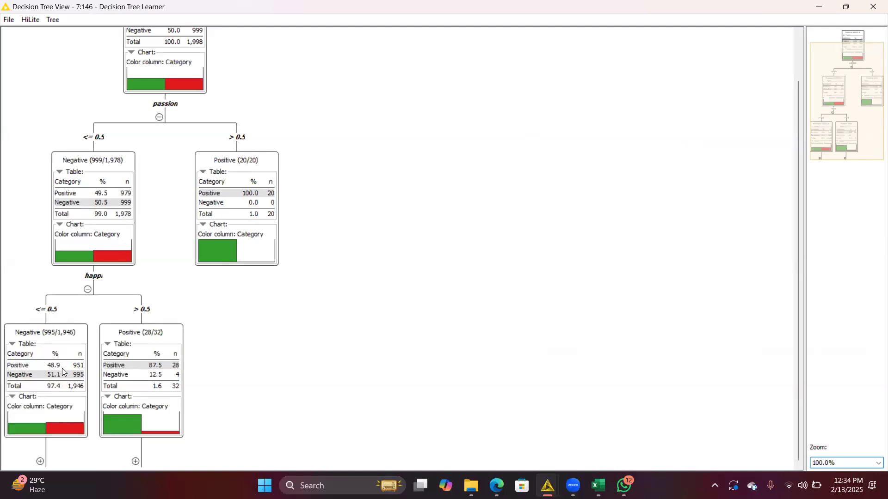
{"action": "left_click", "coordinate": [40, 464]}
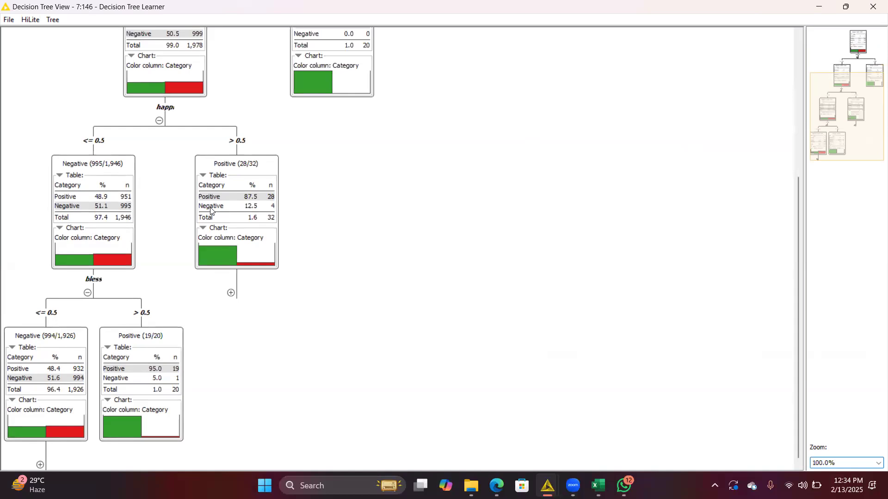
Expand the happi "> 0.5" branch, review the tree back to its root, and minimize the tree view.
{"action": "scroll", "coordinate": [213, 211], "scroll_direction": "up", "scroll_amount": 2}
{"action": "scroll", "coordinate": [320, 91], "scroll_direction": "up", "scroll_amount": 5}
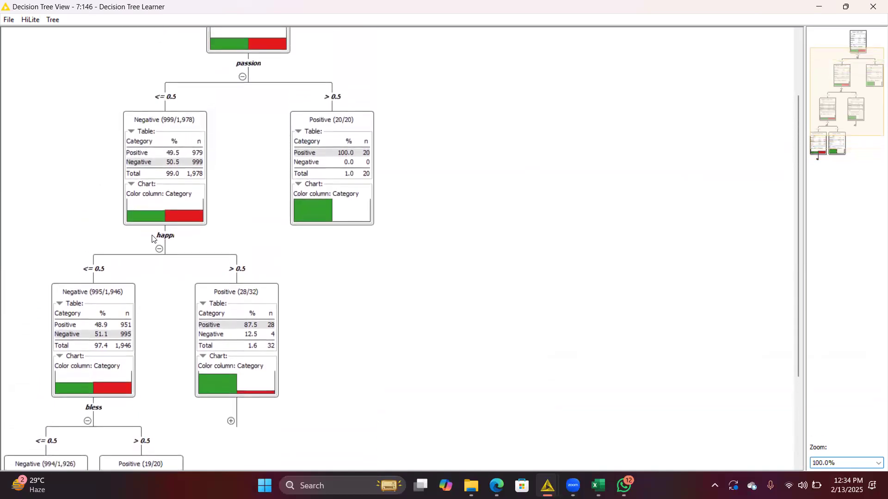
{"action": "scroll", "coordinate": [205, 332], "scroll_direction": "down", "scroll_amount": 3}
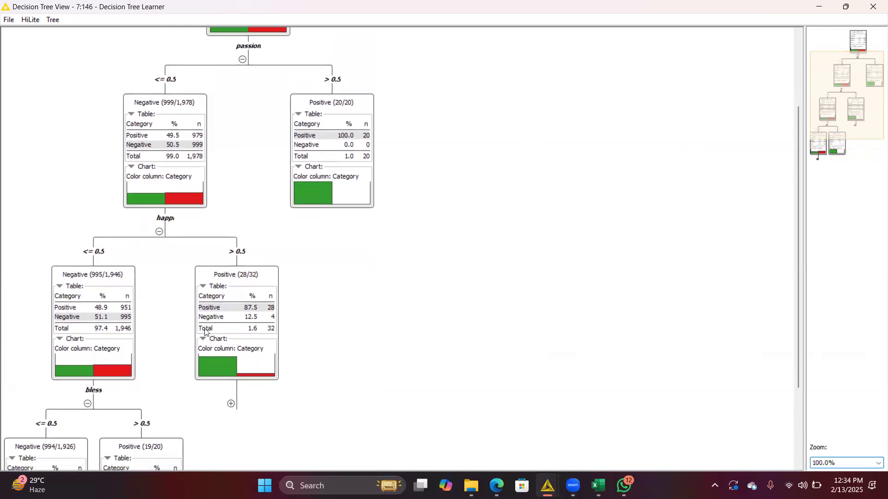
{"action": "scroll", "coordinate": [205, 332], "scroll_direction": "down", "scroll_amount": 4}
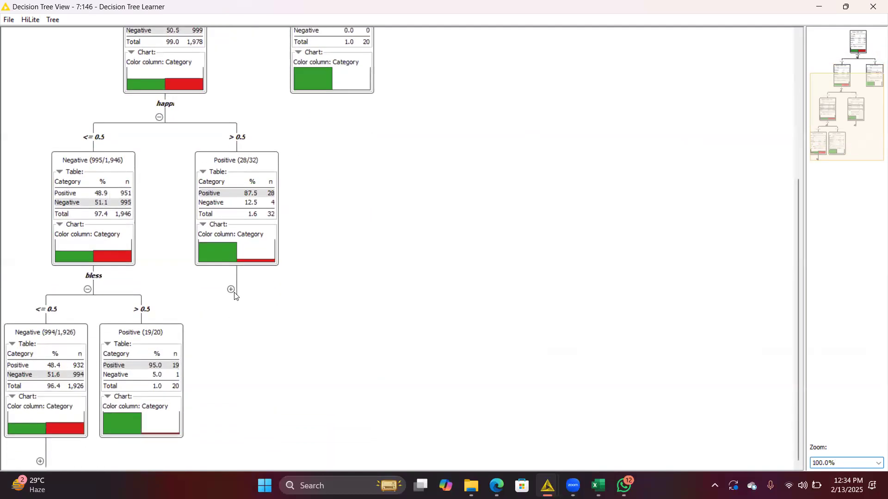
{"action": "left_click", "coordinate": [232, 290]}
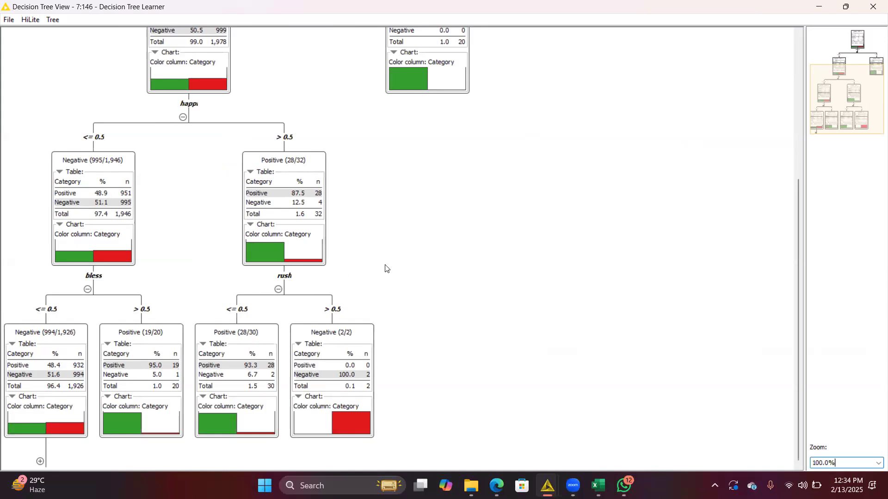
{"action": "scroll", "coordinate": [400, 234], "scroll_direction": "up", "scroll_amount": 4}
{"action": "scroll", "coordinate": [401, 233], "scroll_direction": "up", "scroll_amount": 1}
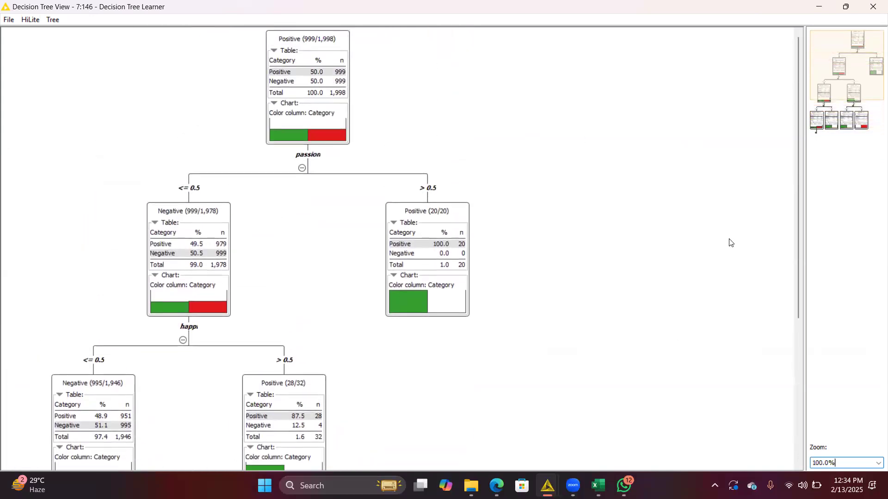
{"action": "left_click", "coordinate": [820, 7]}
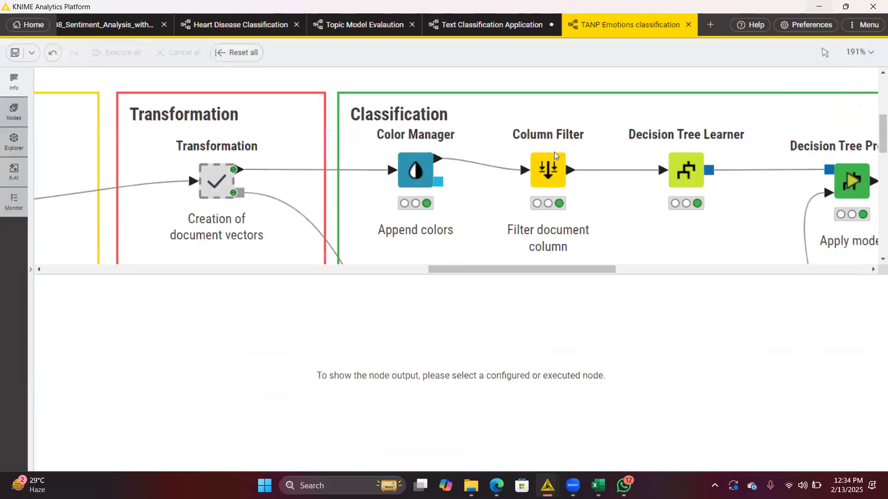
View the test dataset CSV Reader's output, adjusting the split between the workflow canvas and the output table.
{"action": "left_click_drag", "start_coordinate": [539, 272], "coordinate": [553, 370]}
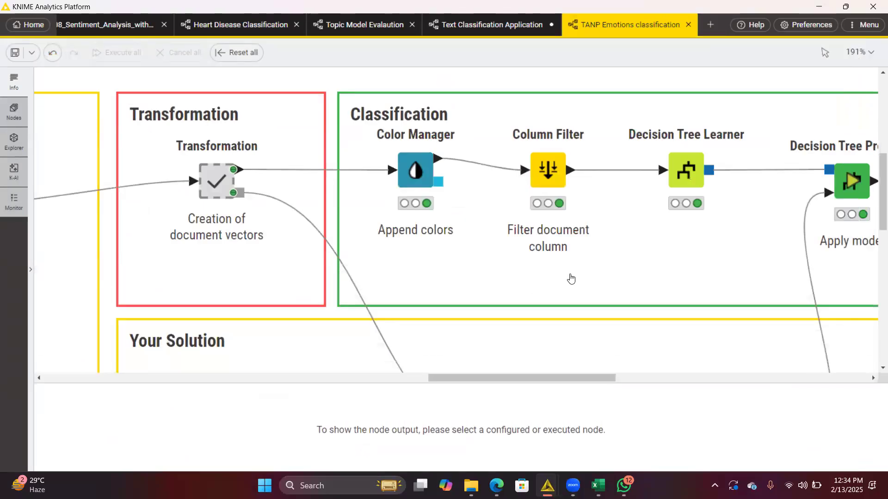
{"action": "scroll", "coordinate": [532, 258], "scroll_direction": "down", "scroll_amount": 5}
{"action": "scroll", "coordinate": [531, 258], "scroll_direction": "left", "scroll_amount": 10}
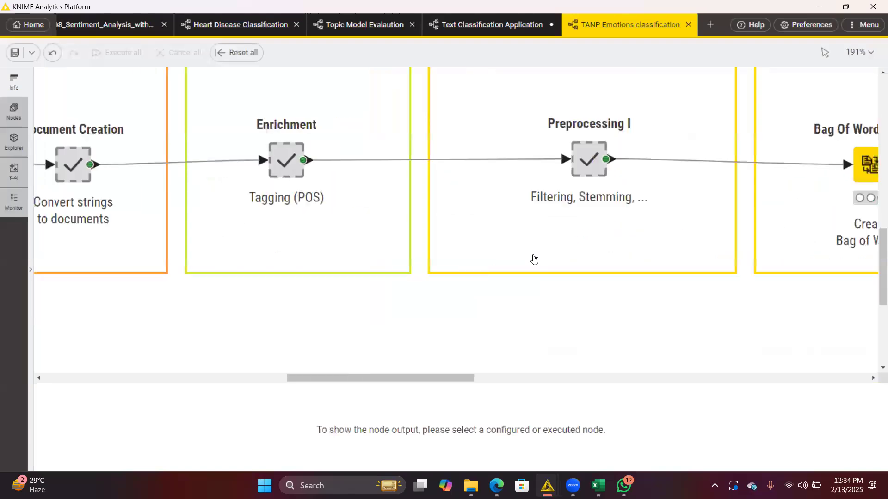
{"action": "scroll", "coordinate": [534, 259], "scroll_direction": "down", "scroll_amount": 15}
{"action": "scroll", "coordinate": [480, 263], "scroll_direction": "up", "scroll_amount": 8}
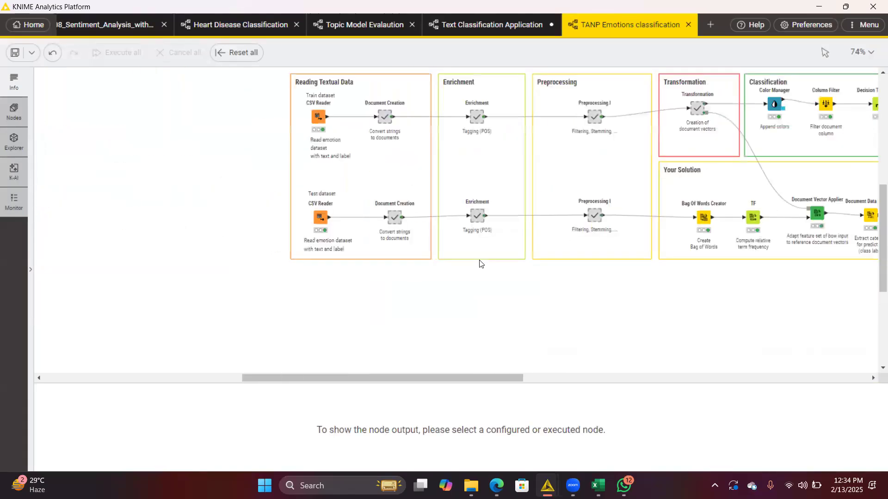
{"action": "scroll", "coordinate": [333, 229], "scroll_direction": "right", "scroll_amount": 5}
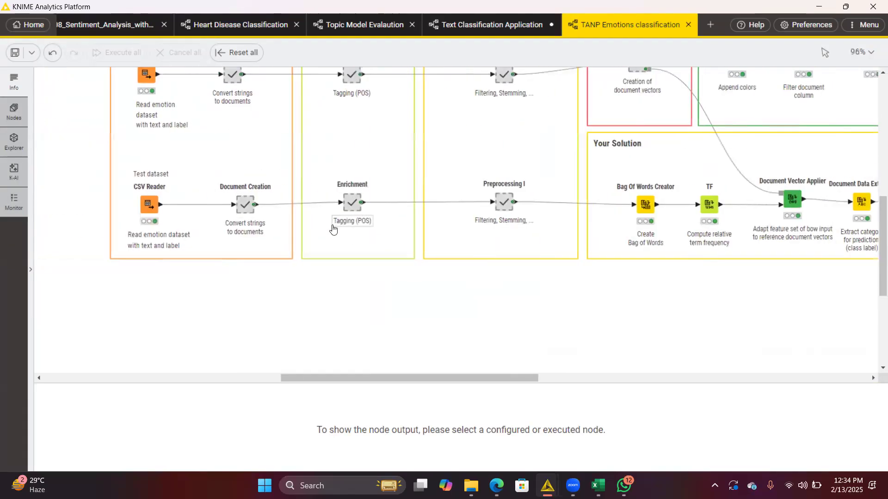
{"action": "left_click", "coordinate": [152, 201]}
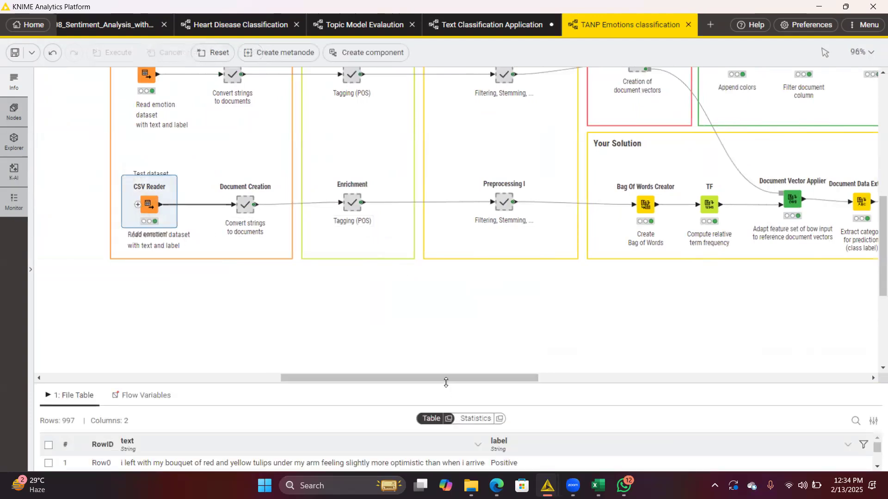
{"action": "left_click_drag", "start_coordinate": [446, 383], "coordinate": [446, 325]}
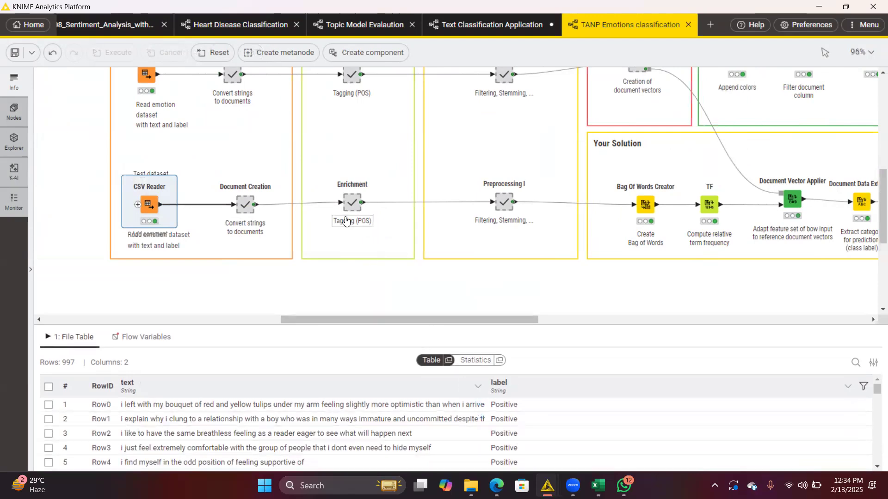
Examine the test branch from Document Creation through Enrichment, Preprocessing I and the document vector nodes in Your Solution.
{"action": "mouse_move", "coordinate": [254, 197]}
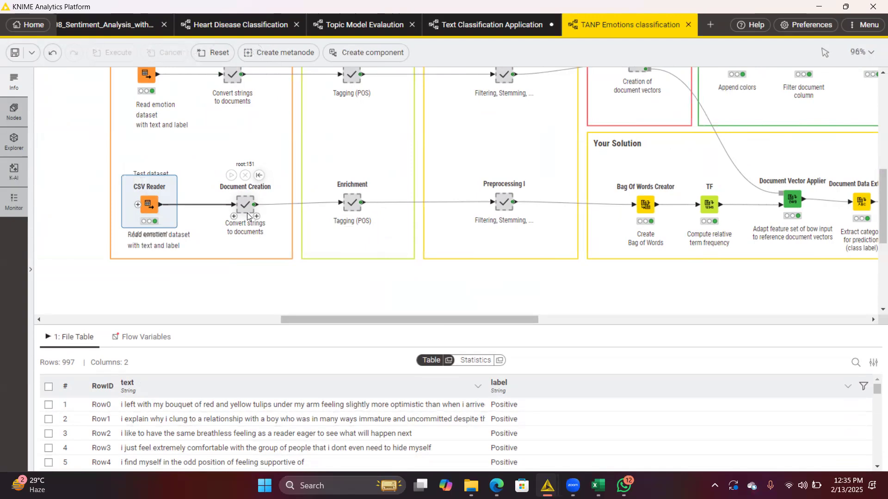
{"action": "scroll", "coordinate": [356, 203], "scroll_direction": "right", "scroll_amount": 5}
{"action": "mouse_move", "coordinate": [395, 206]}
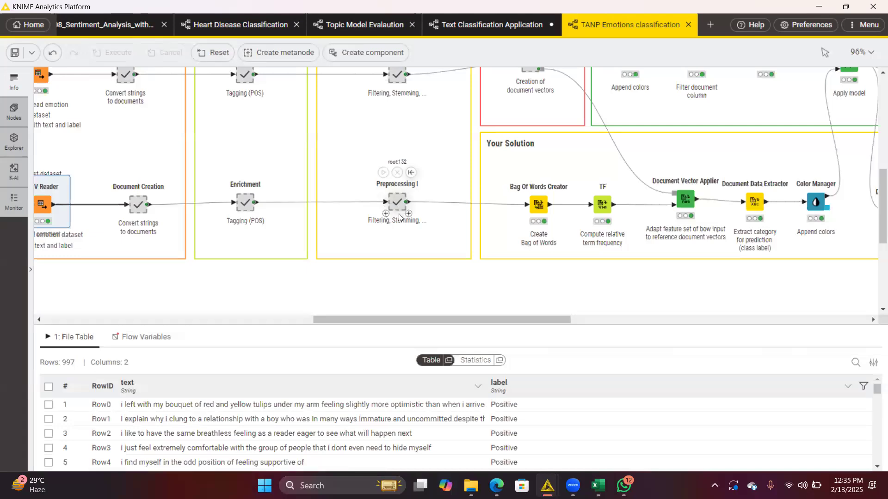
{"action": "scroll", "coordinate": [402, 217], "scroll_direction": "right", "scroll_amount": 3}
{"action": "scroll", "coordinate": [425, 243], "scroll_direction": "right", "scroll_amount": 4}
{"action": "scroll", "coordinate": [426, 242], "scroll_direction": "right", "scroll_amount": 2}
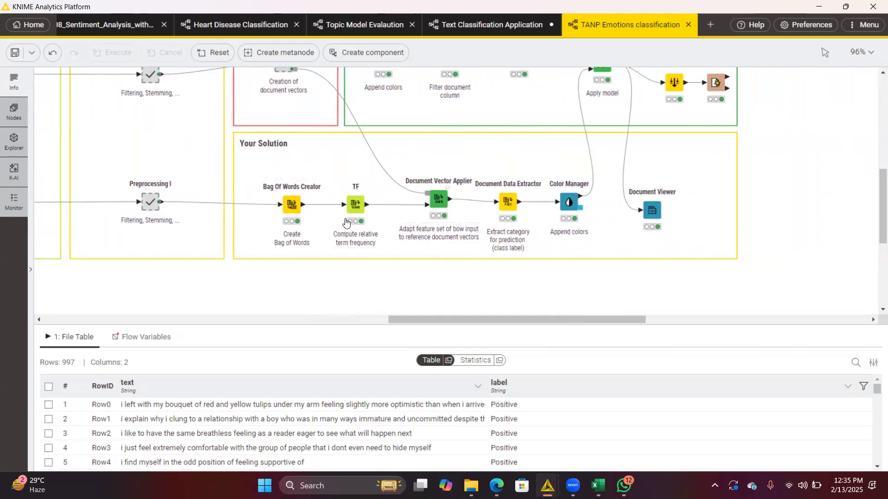
{"action": "scroll", "coordinate": [394, 224], "scroll_direction": "right", "scroll_amount": 3}
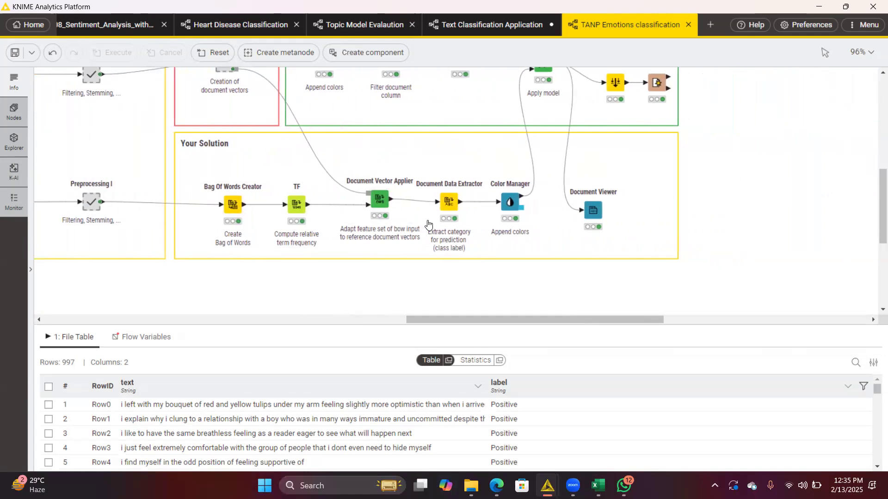
{"action": "scroll", "coordinate": [395, 224], "scroll_direction": "right", "scroll_amount": 1}
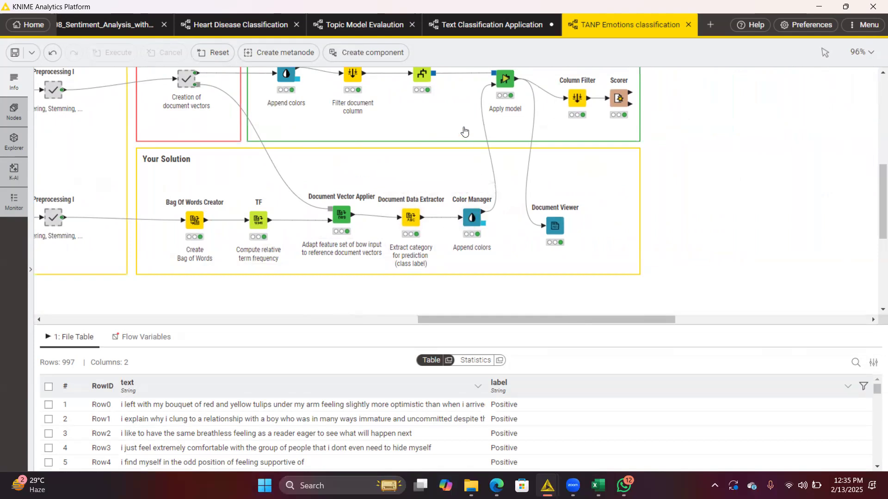
Open the Decision Tree Predictor's decision tree view and close it after a look.
{"action": "scroll", "coordinate": [508, 81], "scroll_direction": "up", "scroll_amount": 2}
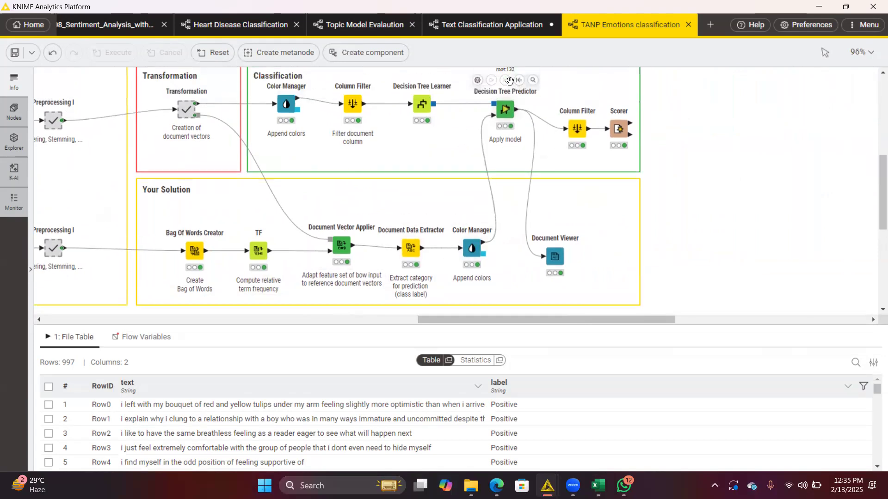
{"action": "mouse_move", "coordinate": [499, 125]}
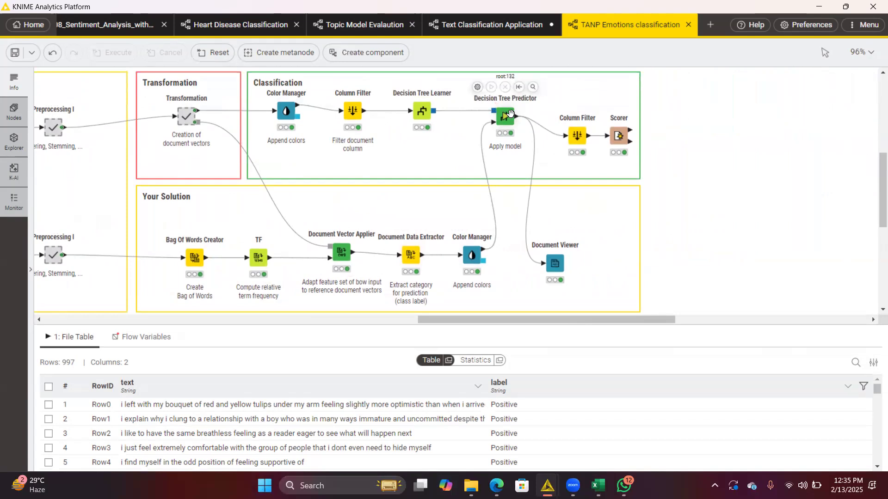
{"action": "left_click", "coordinate": [532, 87]}
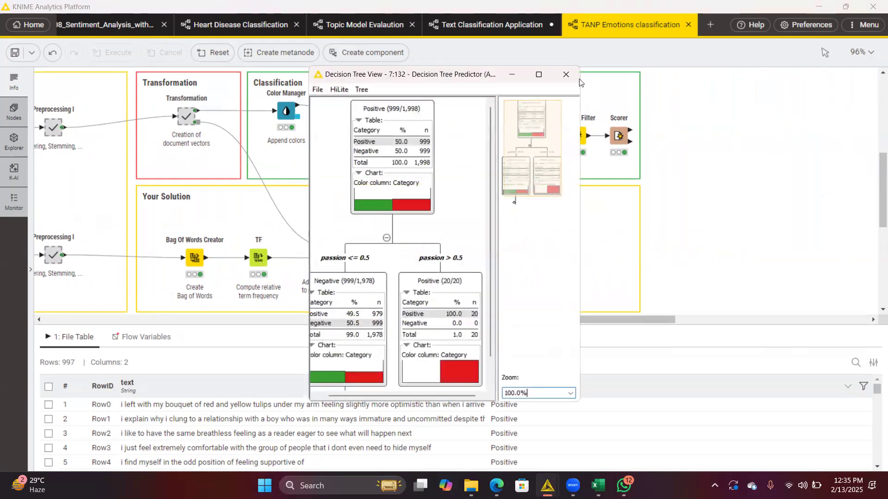
{"action": "left_click", "coordinate": [561, 74]}
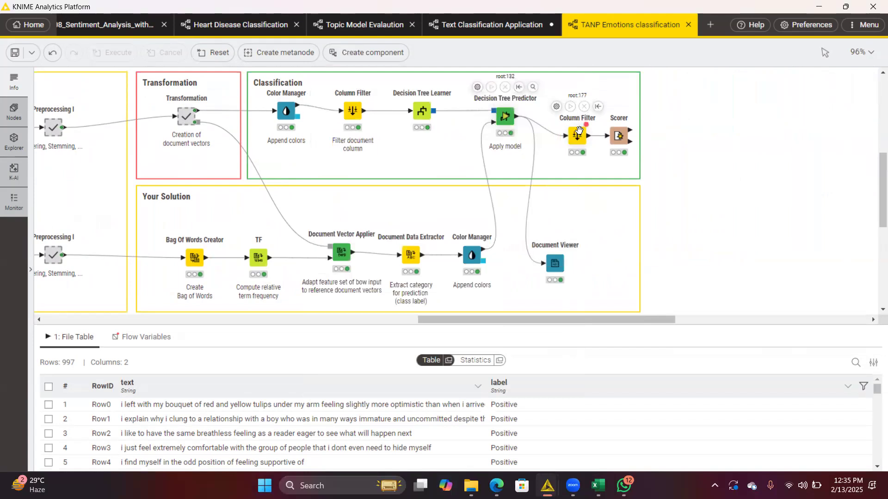
Display the output of the Column Filter before the Scorer in an enlarged table and browse its rows.
{"action": "left_click", "coordinate": [578, 134]}
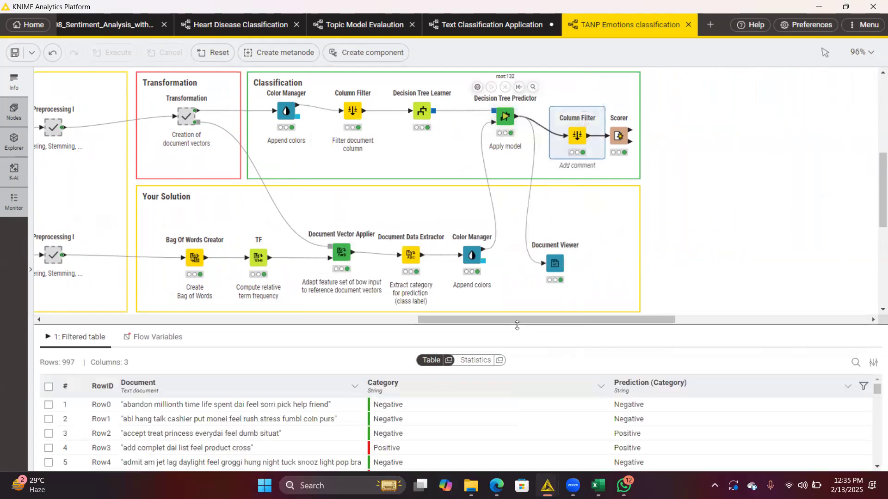
{"action": "left_click_drag", "start_coordinate": [517, 326], "coordinate": [517, 222]}
{"action": "scroll", "coordinate": [493, 373], "scroll_direction": "down", "scroll_amount": 2}
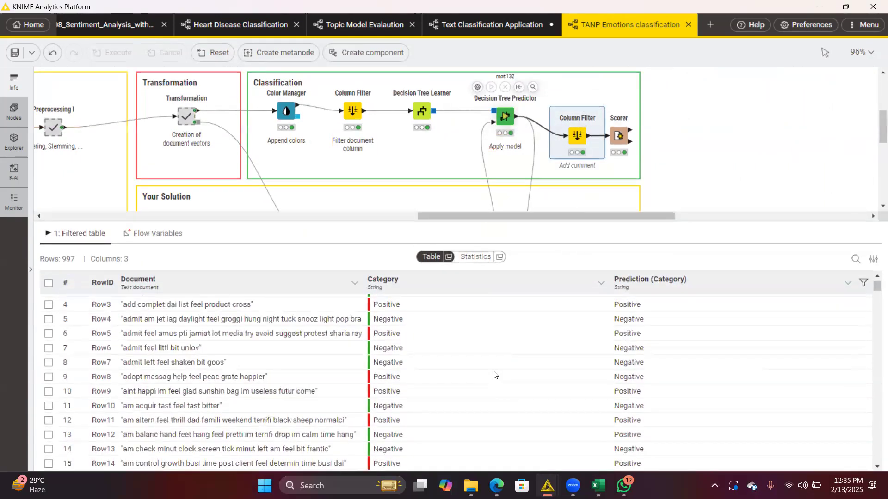
{"action": "scroll", "coordinate": [493, 375], "scroll_direction": "up", "scroll_amount": 1}
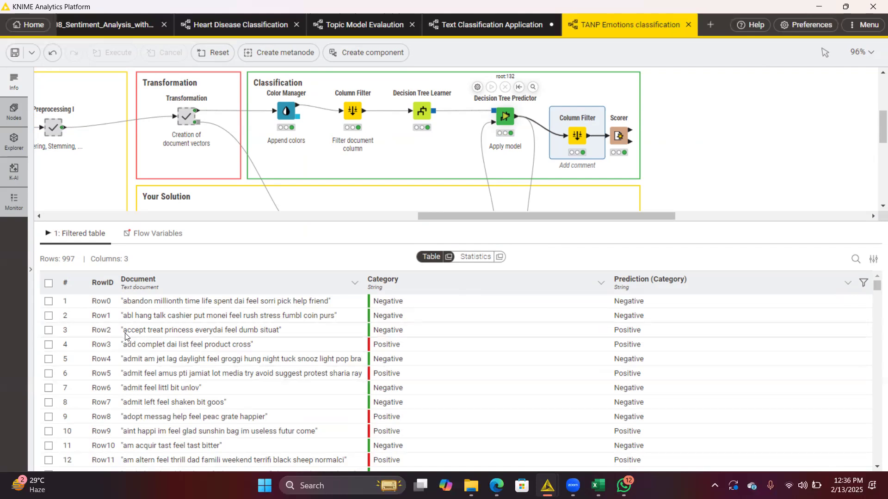
Compare Row2's Category with its Prediction (Category) value and review the rows that follow.
{"action": "left_click", "coordinate": [380, 333]}
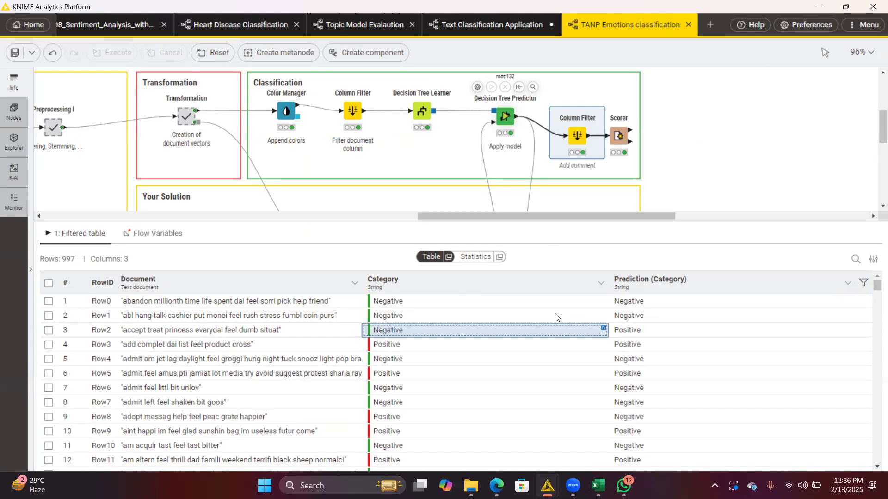
{"action": "left_click", "coordinate": [658, 331]}
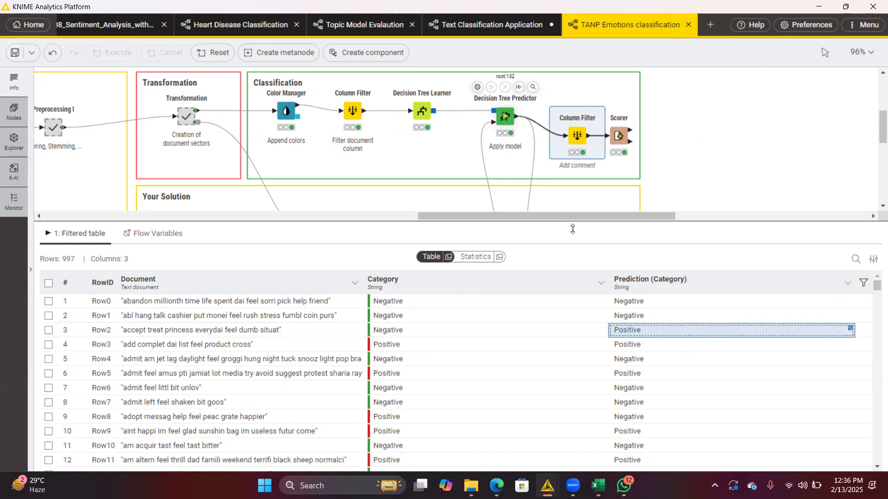
{"action": "left_click_drag", "start_coordinate": [570, 224], "coordinate": [571, 237]}
{"action": "scroll", "coordinate": [589, 399], "scroll_direction": "down", "scroll_amount": 2}
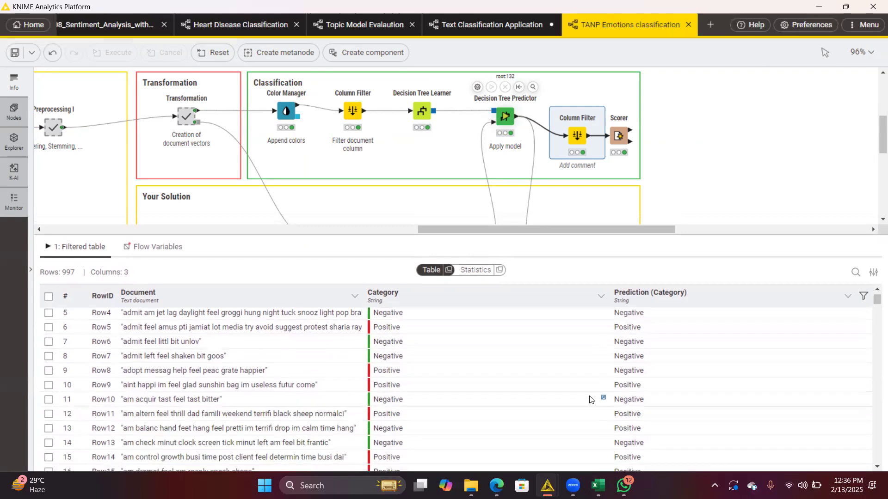
Open the Scorer's confusion matrix view, shorten its window and move it clear of the output table to read the classification results.
{"action": "scroll", "coordinate": [589, 398], "scroll_direction": "down", "scroll_amount": 1}
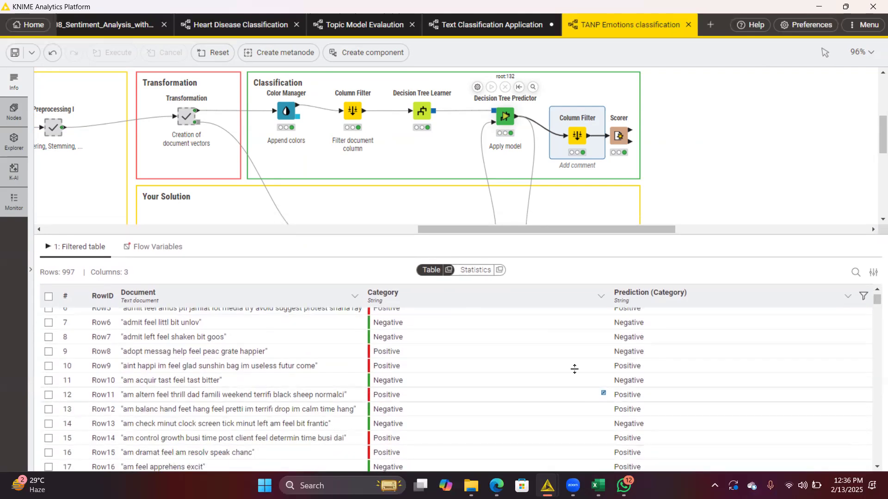
{"action": "left_click", "coordinate": [621, 137]}
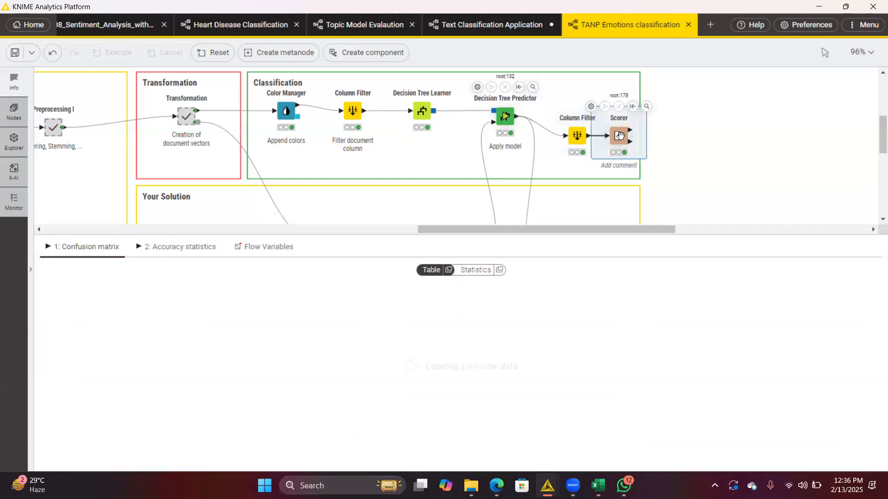
{"action": "mouse_move", "coordinate": [629, 133]}
{"action": "left_click", "coordinate": [646, 107]}
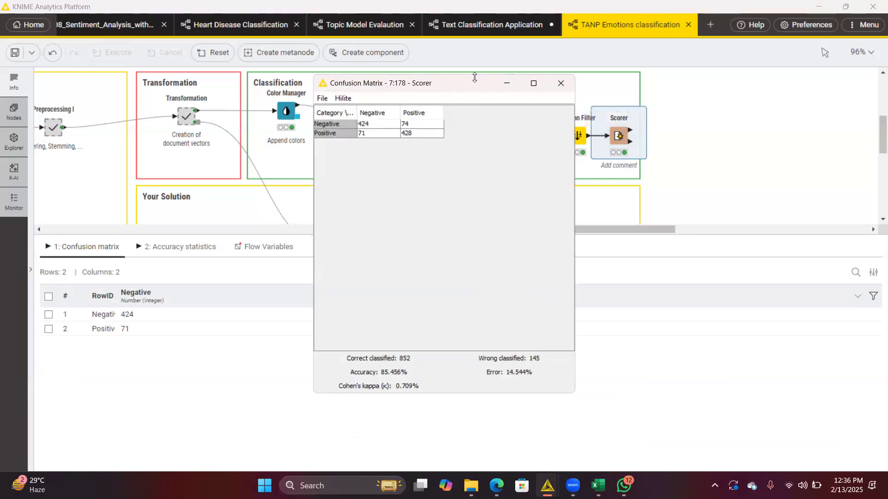
{"action": "left_click_drag", "start_coordinate": [475, 77], "coordinate": [469, 259]}
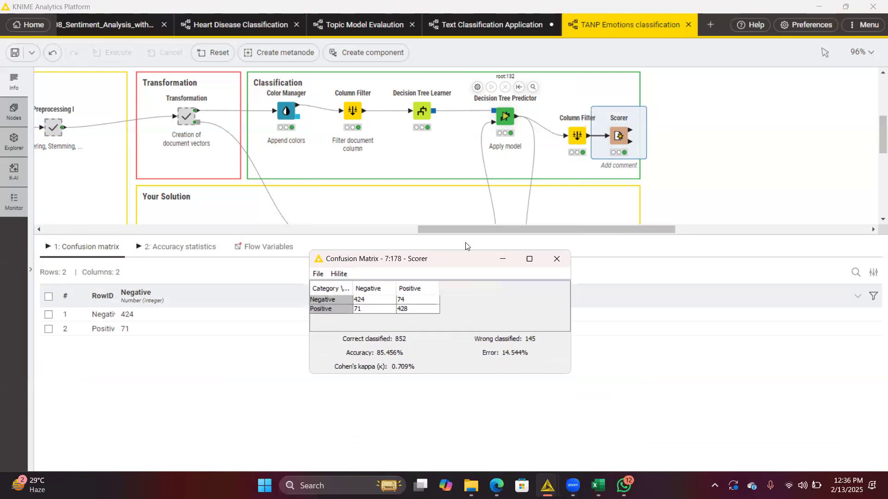
{"action": "left_click_drag", "start_coordinate": [435, 147], "coordinate": [383, 190]}
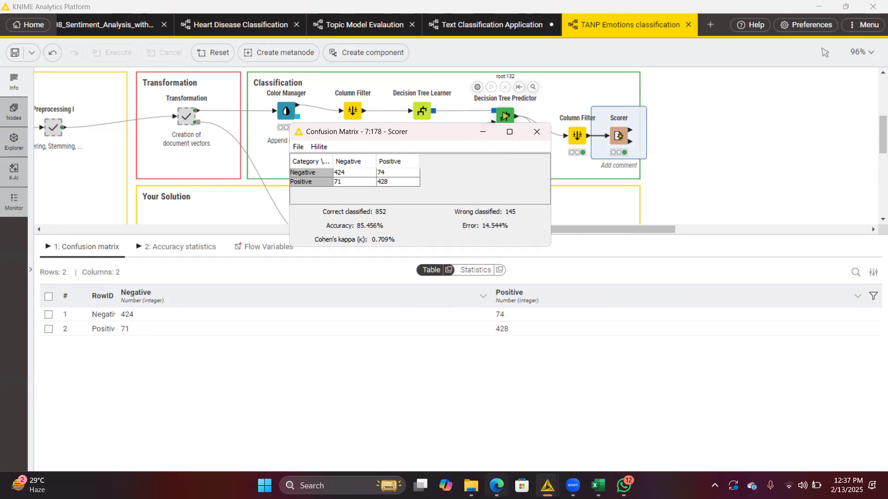
Switch to the Emotion Classification using KNIME PDF in Edge and read the KNIME Results slide on page 4.
{"action": "mouse_move", "coordinate": [497, 483]}
{"action": "left_click", "coordinate": [503, 433]}
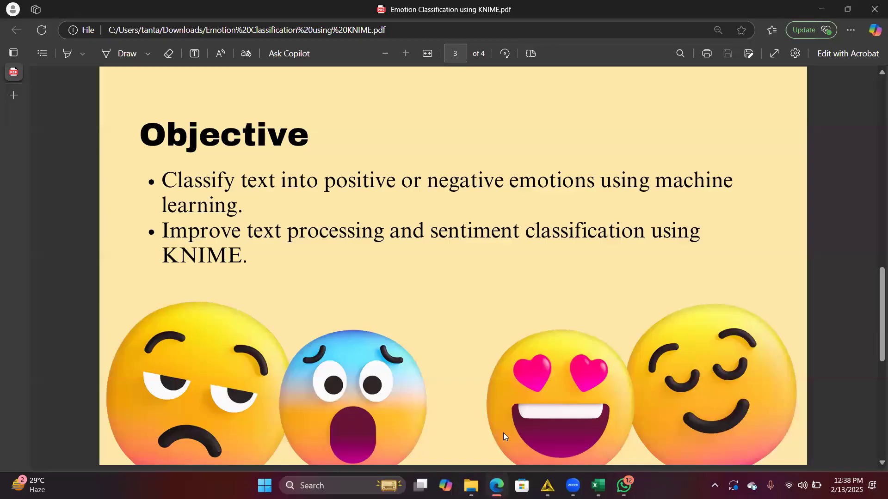
{"action": "scroll", "coordinate": [504, 433], "scroll_direction": "down", "scroll_amount": 3}
{"action": "scroll", "coordinate": [503, 432], "scroll_direction": "down", "scroll_amount": 6}
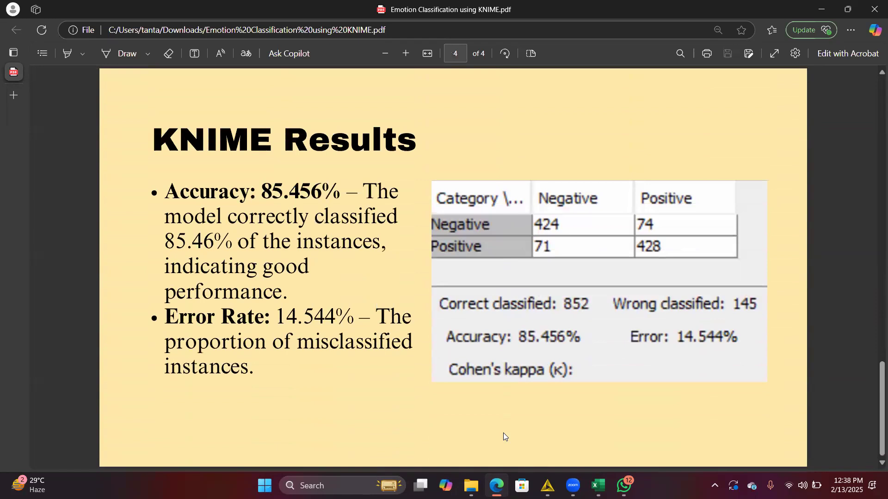
{"action": "scroll", "coordinate": [503, 432], "scroll_direction": "up", "scroll_amount": 1}
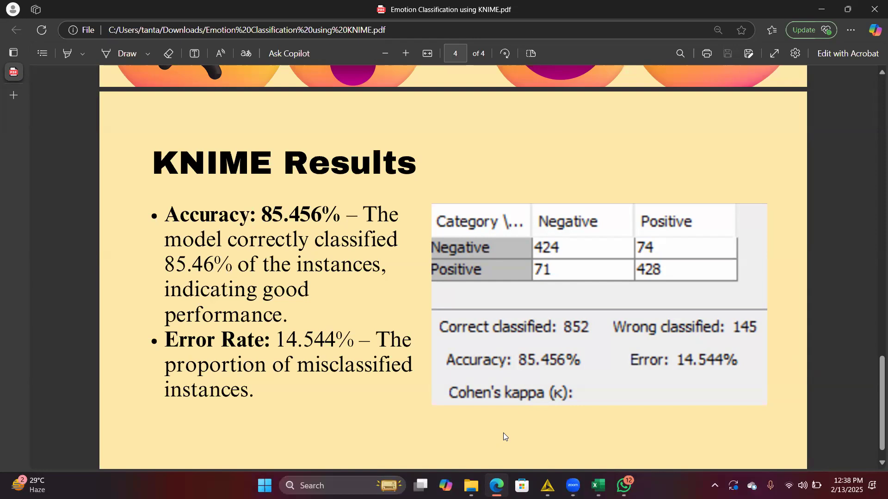
{"action": "scroll", "coordinate": [503, 433], "scroll_direction": "down", "scroll_amount": 1}
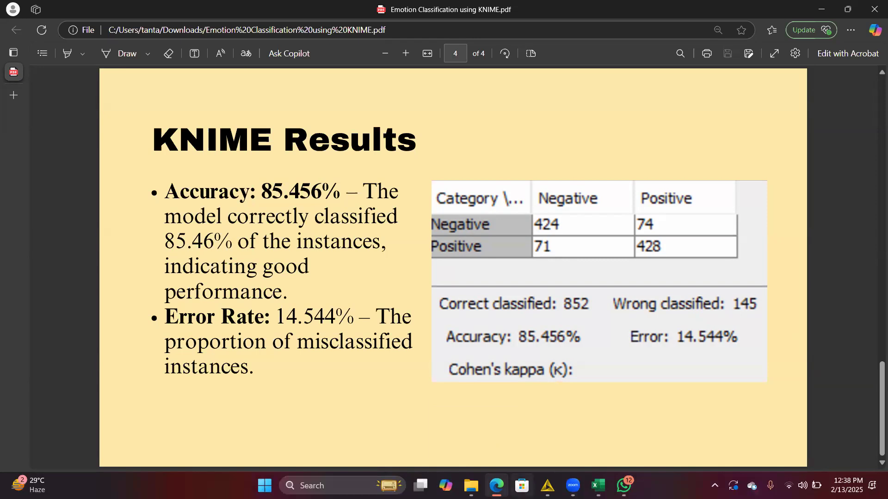
Switch back to the main KNIME Analytics Platform window, enlarge the workflow canvas and review both branches from Enrichment through Classification.
{"action": "mouse_move", "coordinate": [547, 486]}
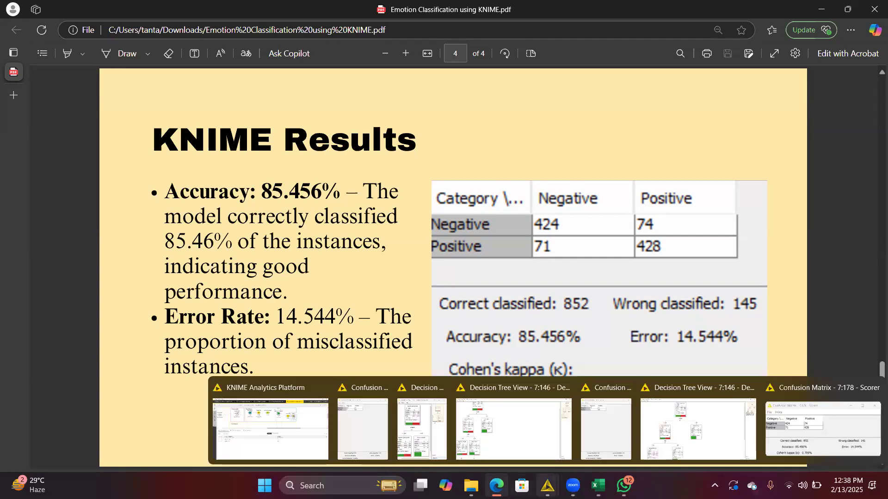
{"action": "left_click", "coordinate": [303, 426]}
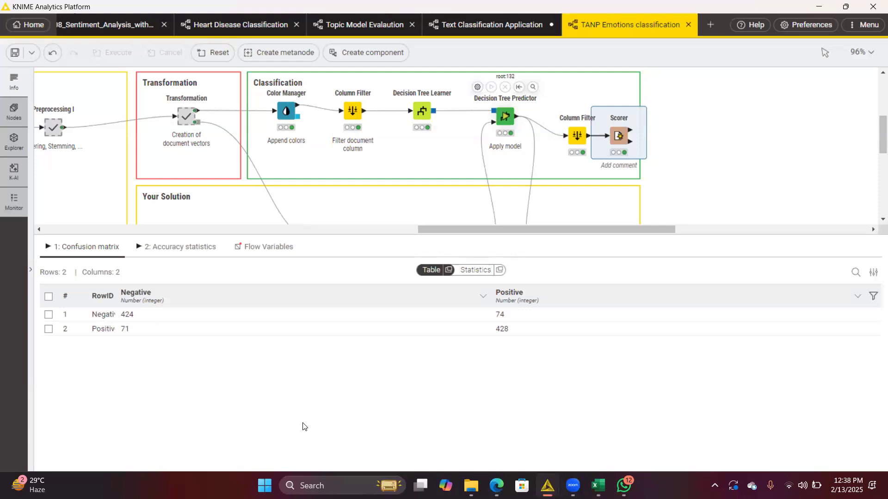
{"action": "scroll", "coordinate": [447, 191], "scroll_direction": "left", "scroll_amount": 2}
{"action": "scroll", "coordinate": [448, 191], "scroll_direction": "left", "scroll_amount": 2}
{"action": "scroll", "coordinate": [449, 192], "scroll_direction": "up", "scroll_amount": 1}
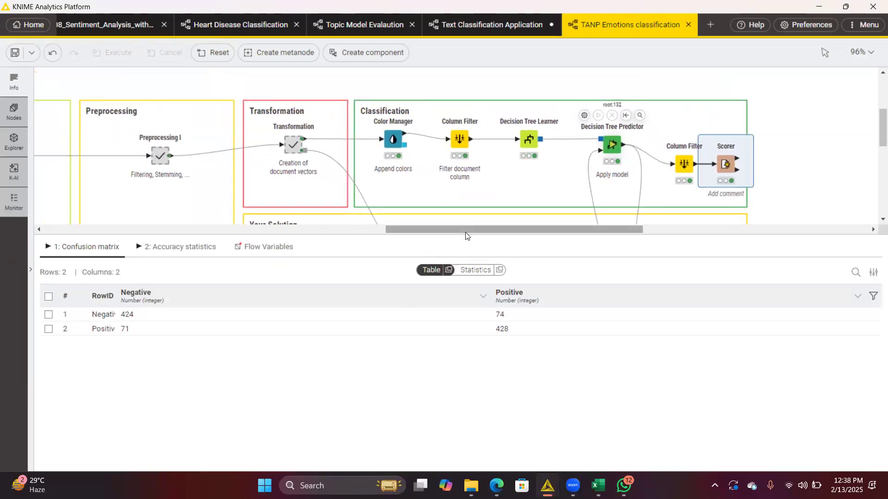
{"action": "left_click_drag", "start_coordinate": [468, 235], "coordinate": [487, 391]}
{"action": "scroll", "coordinate": [427, 255], "scroll_direction": "left", "scroll_amount": 5}
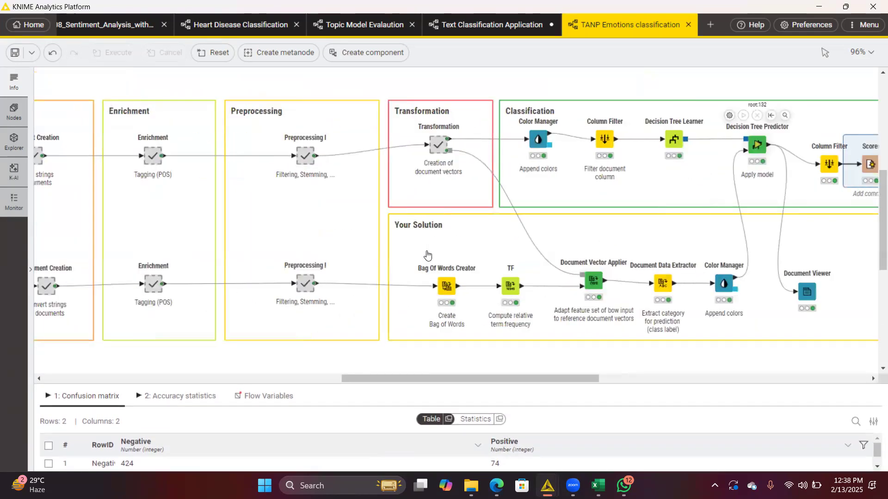
{"action": "scroll", "coordinate": [427, 254], "scroll_direction": "down", "scroll_amount": 5}
{"action": "scroll", "coordinate": [428, 255], "scroll_direction": "up", "scroll_amount": 4}
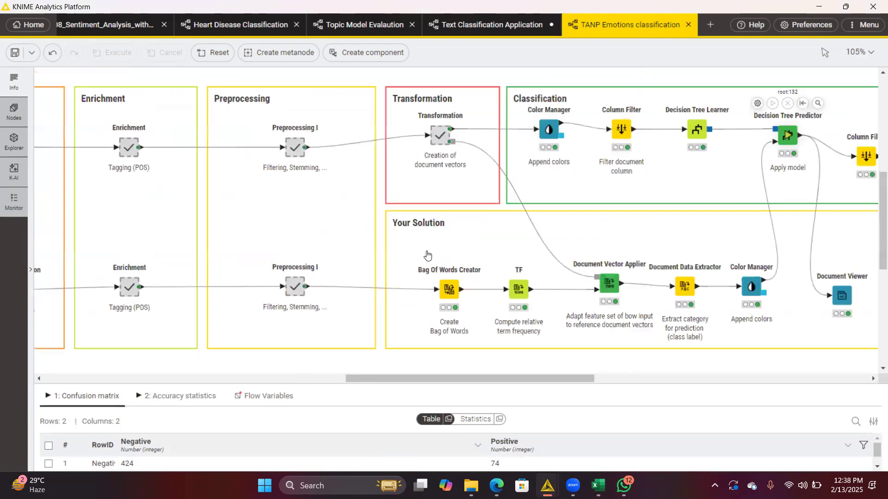